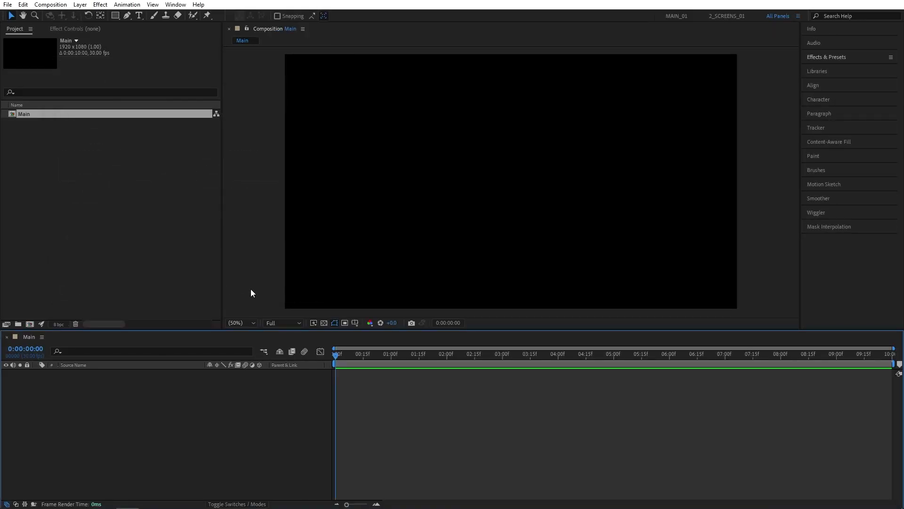
Create a text layer reading 'Text' at the centre of the Main comp, then deselect it
{"action": "left_click", "coordinate": [139, 16]}
{"action": "left_click", "coordinate": [467, 172]}
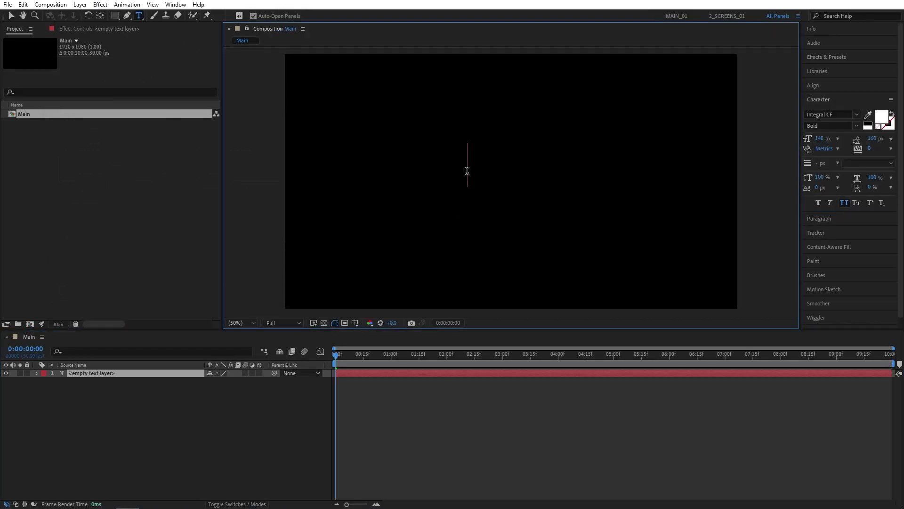
{"action": "type", "text": "Text"}
{"action": "left_click", "coordinate": [145, 399]}
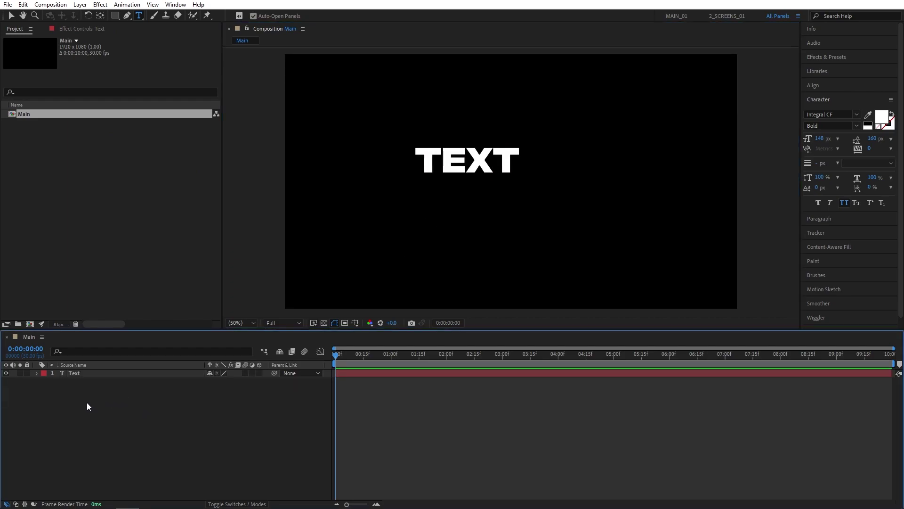
Create a new solid named Element and apply the Element effect to it
{"action": "right_click", "coordinate": [106, 401]}
{"action": "mouse_move", "coordinate": [133, 291]}
{"action": "left_click", "coordinate": [258, 312]}
{"action": "type", "text": "E"}
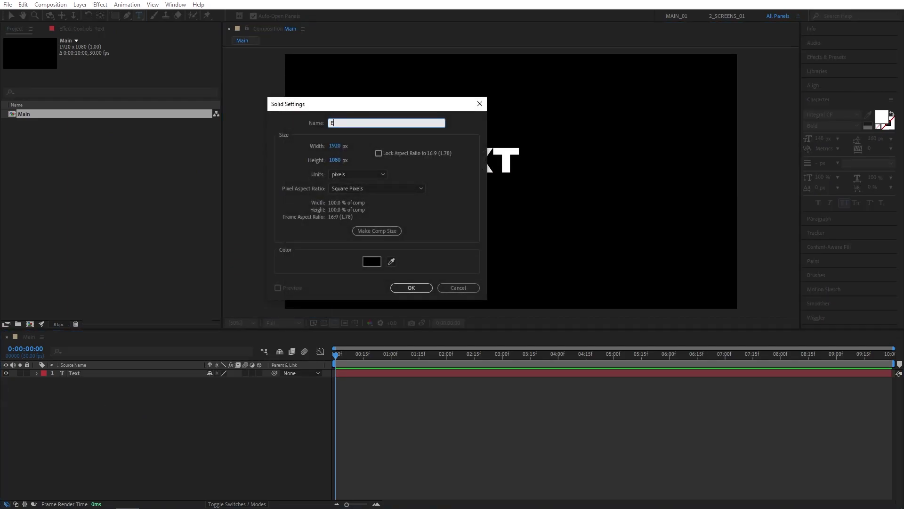
{"action": "type", "text": "lement"}
{"action": "key", "text": "Return"}
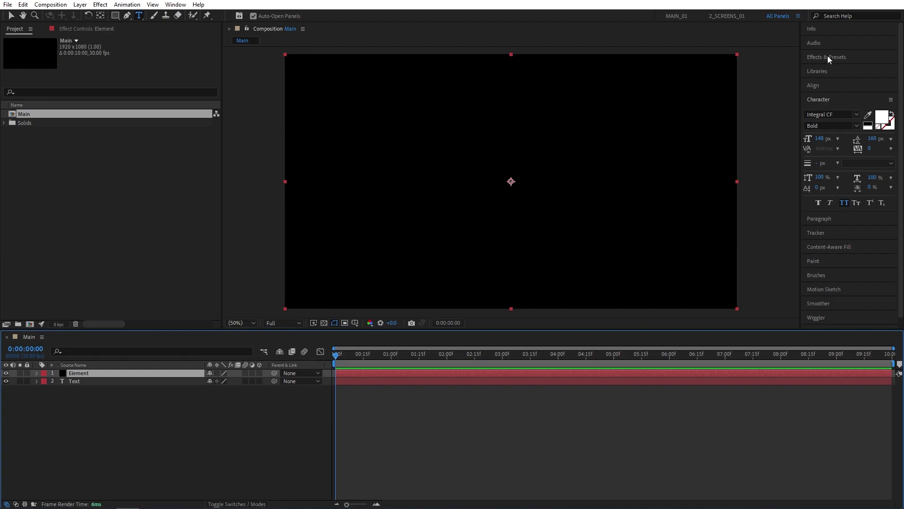
{"action": "left_click", "coordinate": [827, 57]}
{"action": "type", "text": "elemen"}
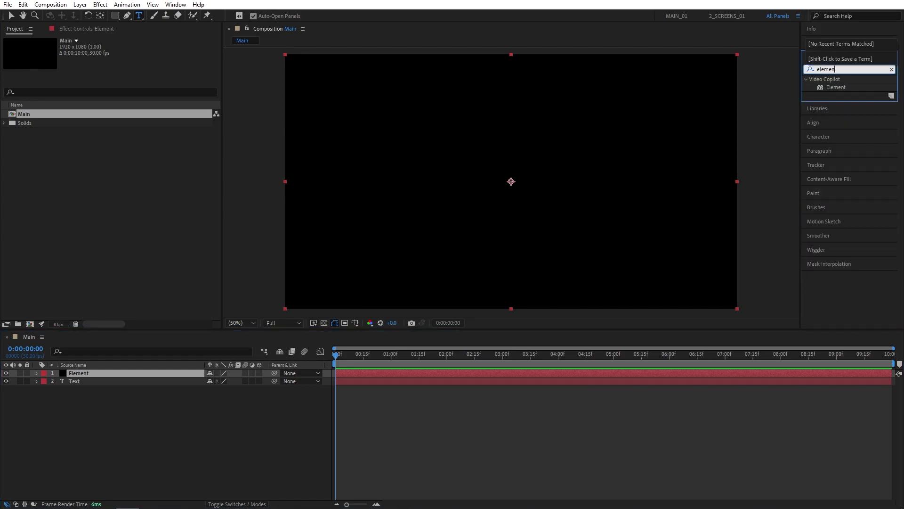
{"action": "left_click_drag", "start_coordinate": [834, 89], "coordinate": [100, 372]}
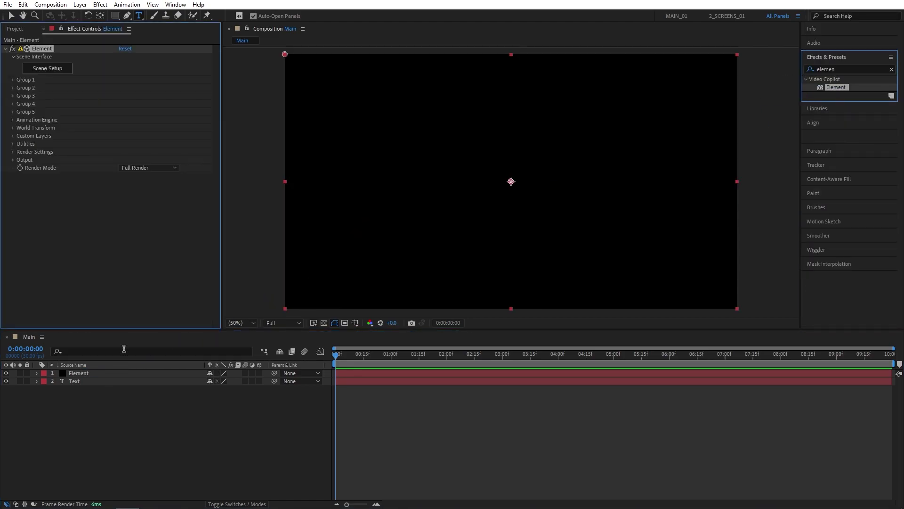
Set Custom Layers Path Layer 1 to the Text layer and hide the Text layer
{"action": "left_click", "coordinate": [13, 136]}
{"action": "left_click", "coordinate": [20, 144]}
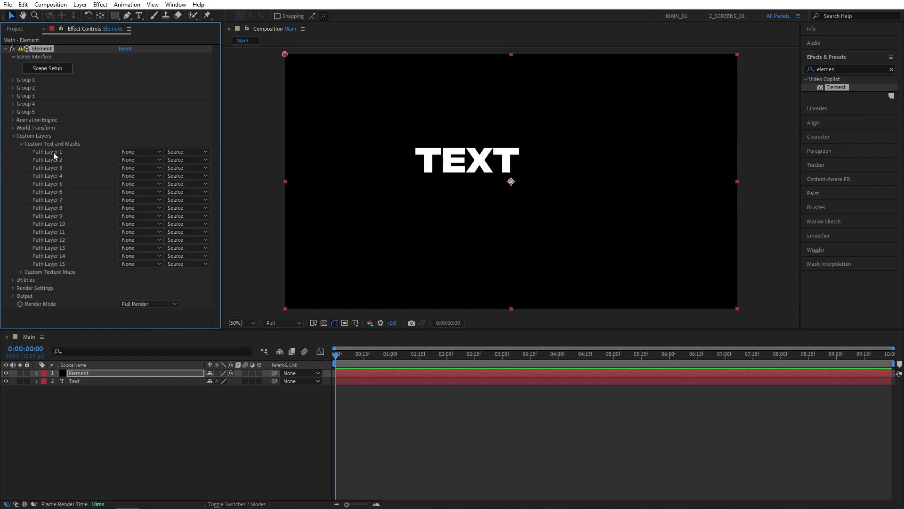
{"action": "left_click", "coordinate": [130, 152]}
{"action": "left_click", "coordinate": [162, 186]}
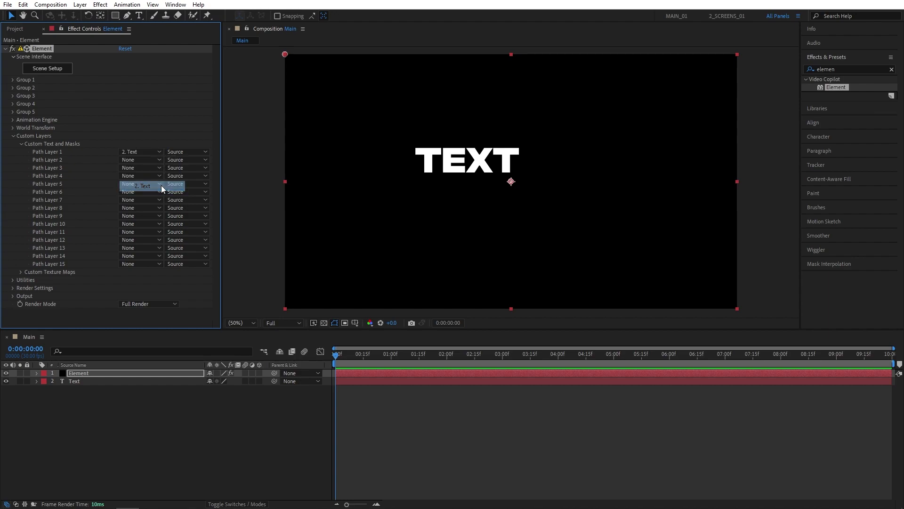
{"action": "left_click", "coordinate": [6, 381]}
{"action": "left_click", "coordinate": [15, 136]}
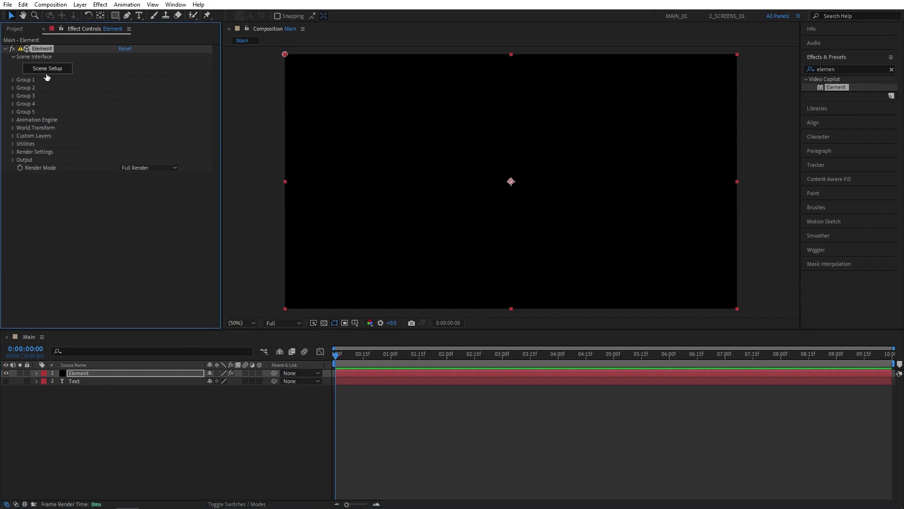
In Element's Scene Setup, extrude the TEXT into a 3D model
{"action": "left_click", "coordinate": [45, 70]}
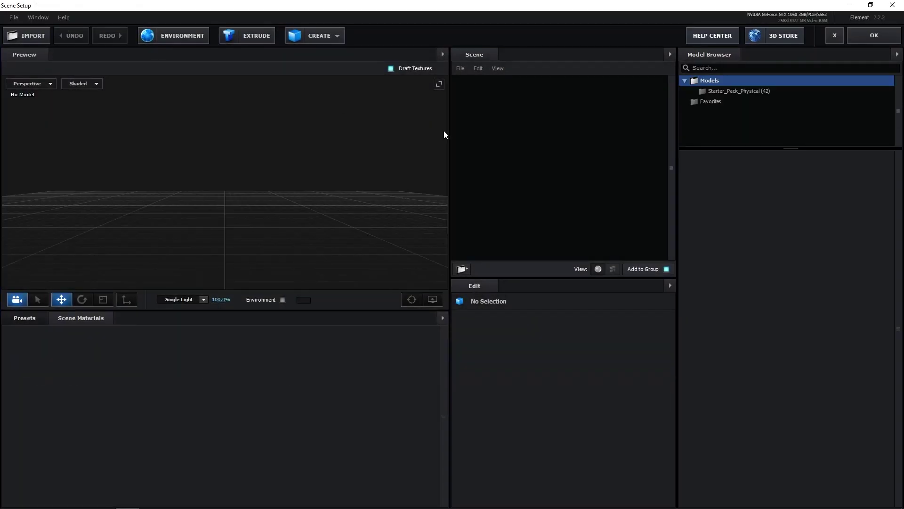
{"action": "left_click", "coordinate": [226, 38]}
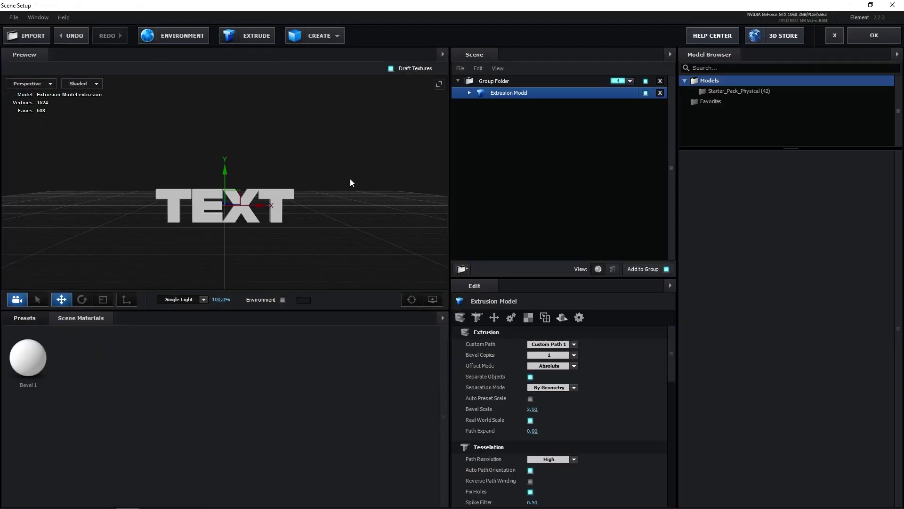
{"action": "mouse_move", "coordinate": [284, 156]}
{"action": "left_mouse_down"}
{"action": "mouse_move", "coordinate": [225, 152]}
{"action": "mouse_move", "coordinate": [325, 161]}
{"action": "mouse_move", "coordinate": [274, 160]}
{"action": "left_mouse_up"}
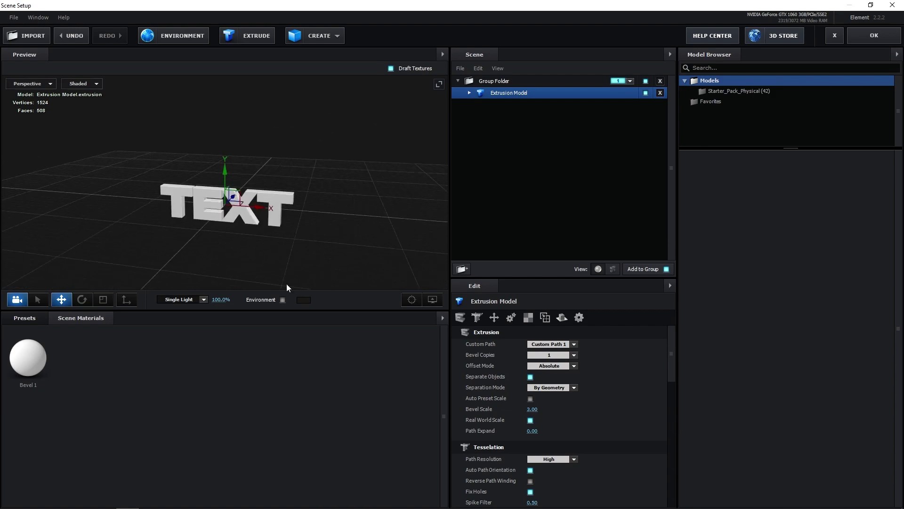
Apply the Physical Mirror bevel preset to the Extrusion Model
{"action": "left_click", "coordinate": [38, 317]}
{"action": "left_click", "coordinate": [45, 341]}
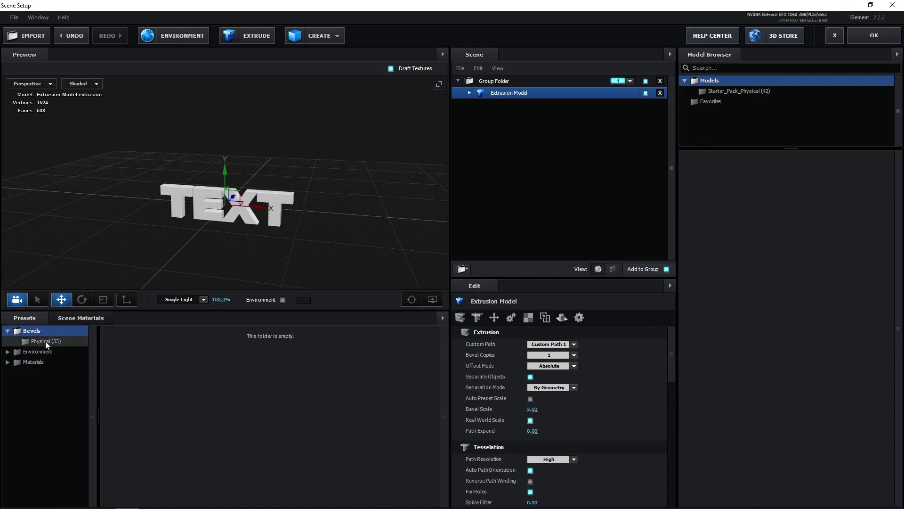
{"action": "scroll", "coordinate": [445, 376], "scroll_direction": "down", "scroll_amount": 3}
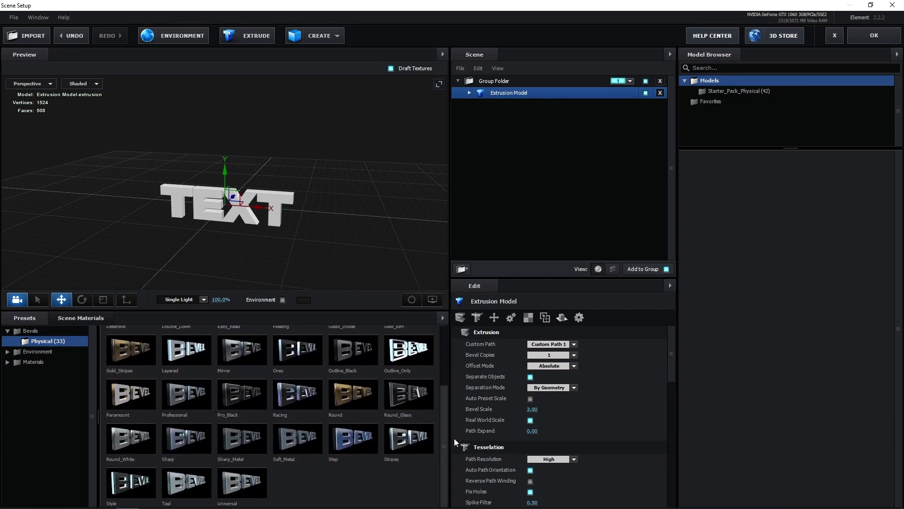
{"action": "scroll", "coordinate": [457, 419], "scroll_direction": "up", "scroll_amount": 2}
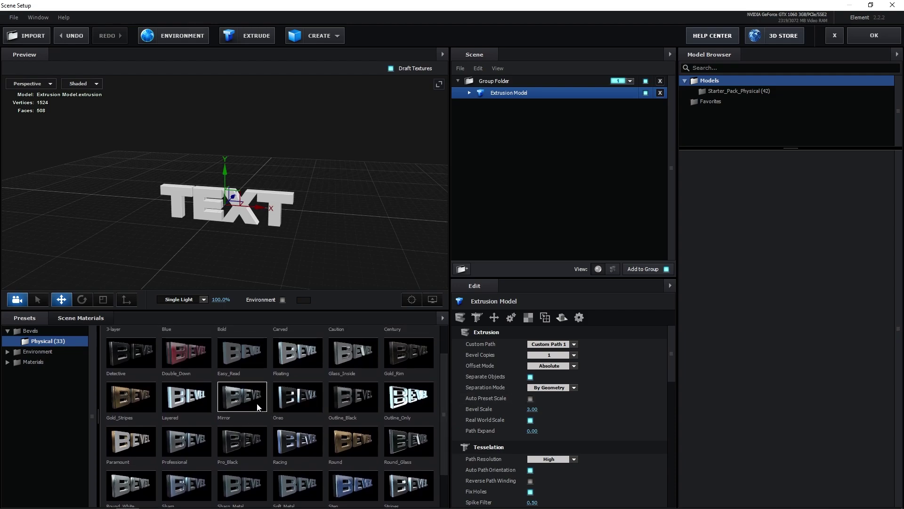
{"action": "left_click_drag", "start_coordinate": [243, 395], "coordinate": [524, 92]}
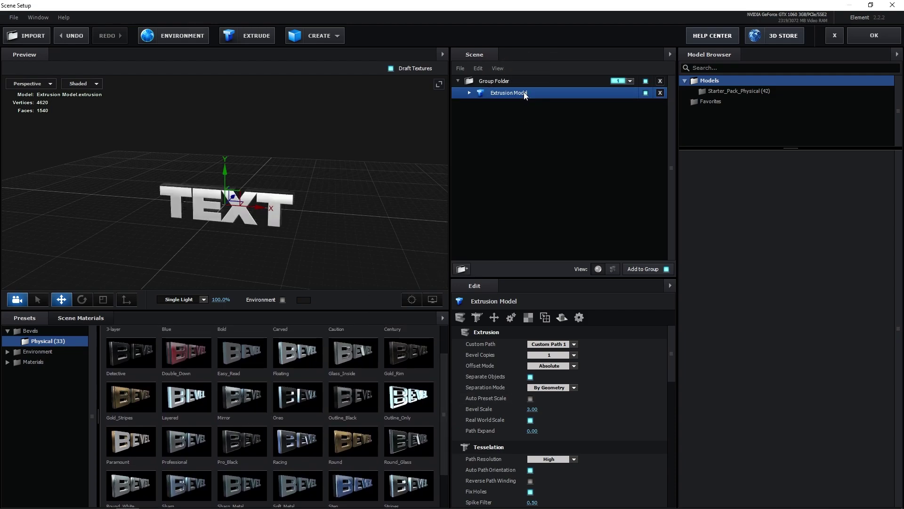
Select the Chrome material and apply the Basic_2K_13 environment preset for reflections
{"action": "left_click", "coordinate": [471, 93]}
{"action": "key", "text": "Down"}
{"action": "key", "text": "Down"}
{"action": "key", "text": "Down"}
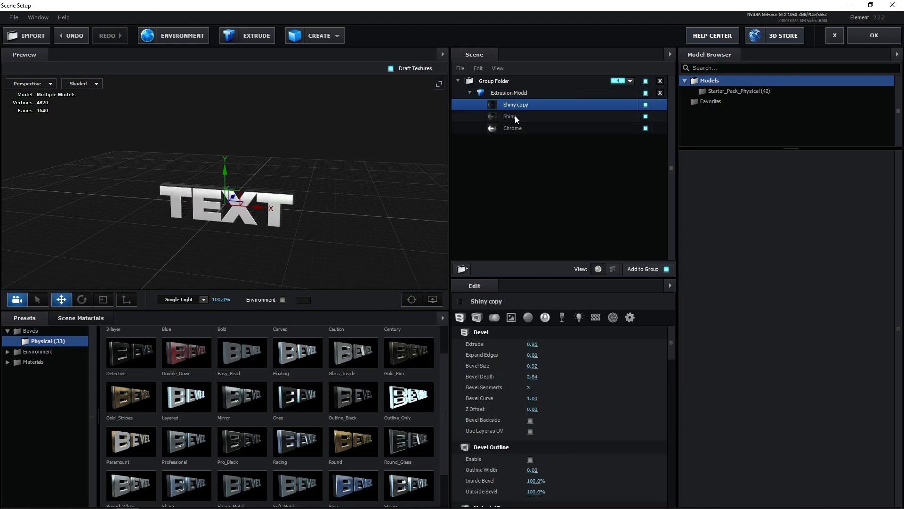
{"action": "left_click_drag", "start_coordinate": [446, 157], "coordinate": [386, 169]}
{"action": "left_click_drag", "start_coordinate": [446, 174], "coordinate": [261, 293]}
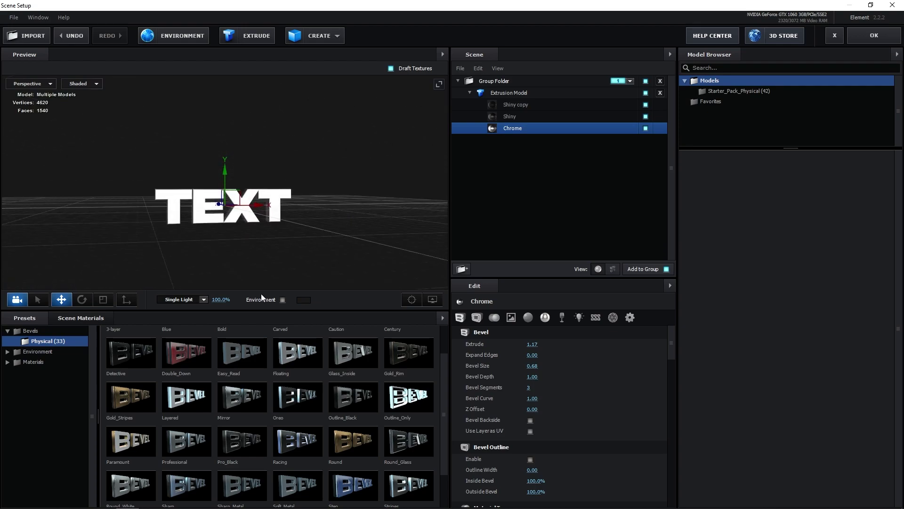
{"action": "left_click", "coordinate": [44, 353]}
{"action": "left_click", "coordinate": [55, 351]}
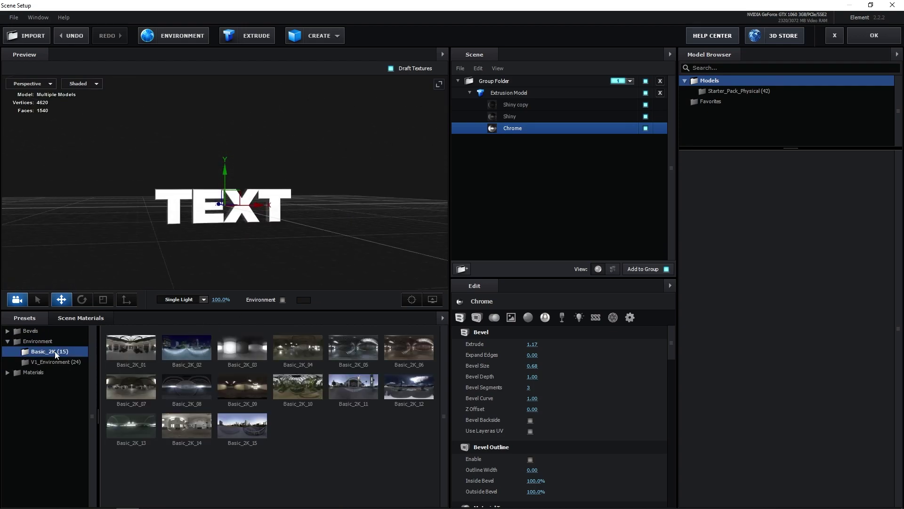
{"action": "left_click_drag", "start_coordinate": [283, 212], "coordinate": [257, 215]}
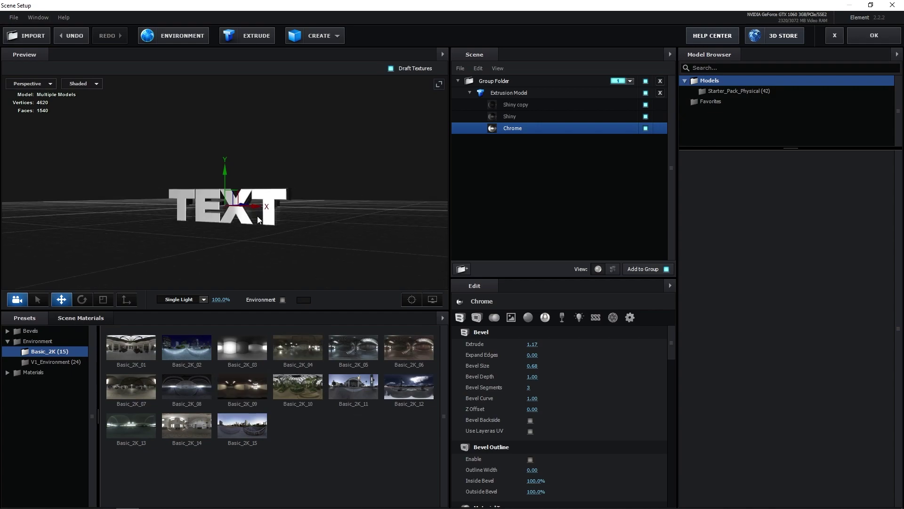
{"action": "left_click", "coordinate": [132, 425]}
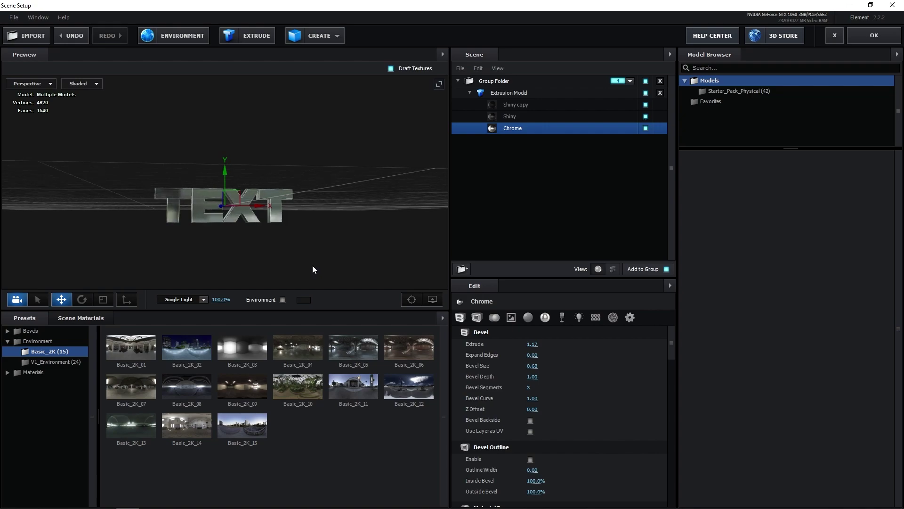
{"action": "left_click_drag", "start_coordinate": [207, 203], "coordinate": [318, 263]}
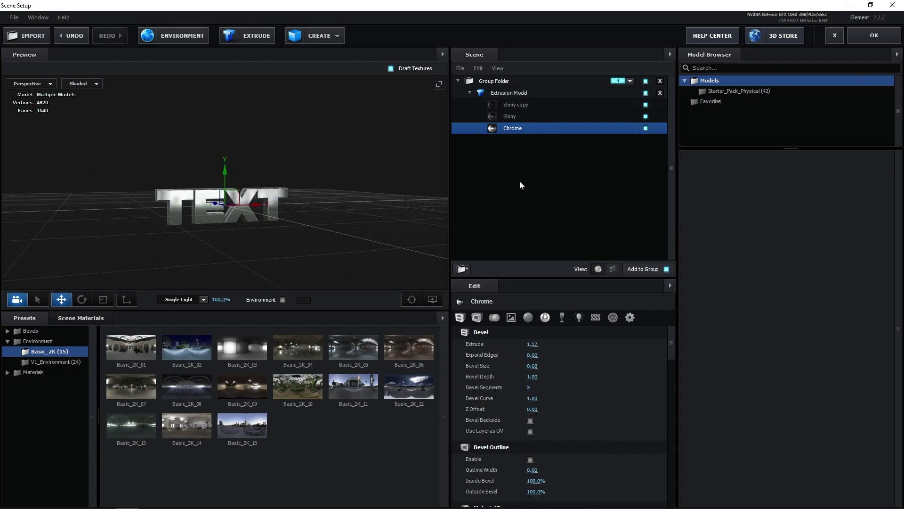
Close Scene Setup and enable Multi-Object under Group 1's Particle Look
{"action": "left_click", "coordinate": [871, 40]}
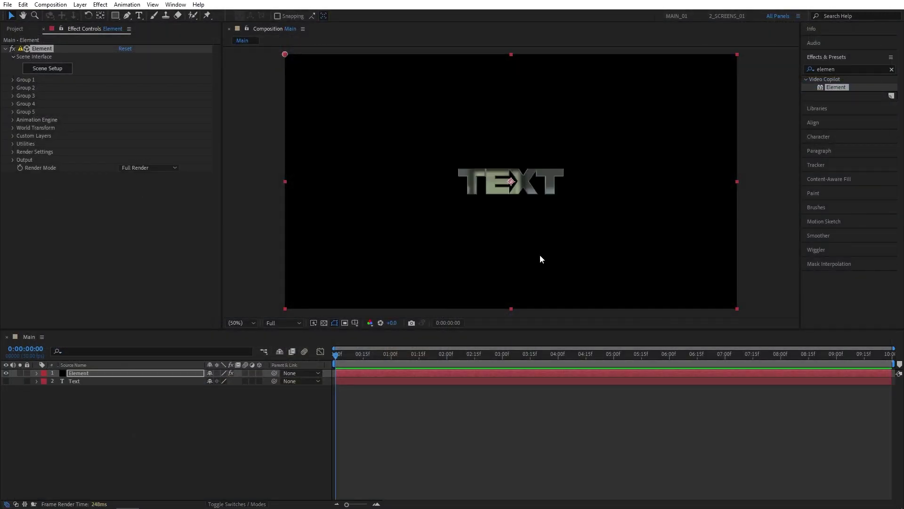
{"action": "left_click", "coordinate": [13, 80]}
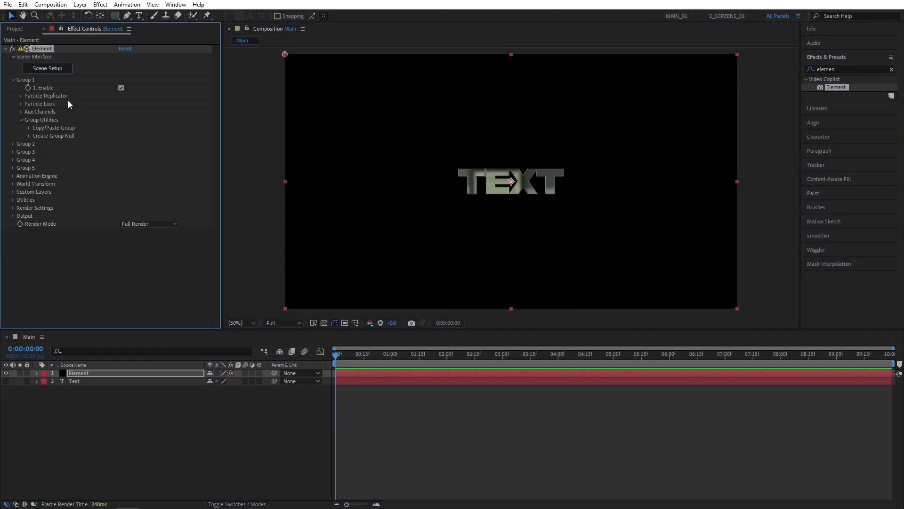
{"action": "left_click", "coordinate": [20, 104]}
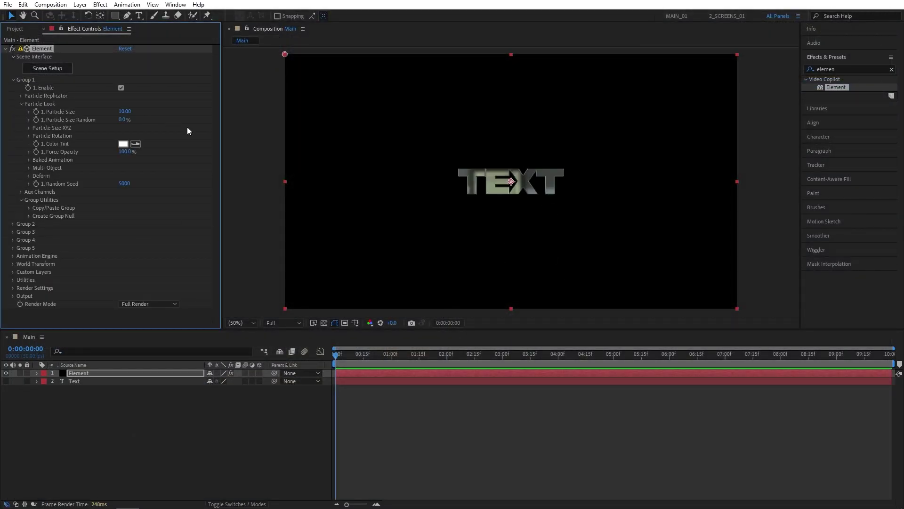
{"action": "left_click", "coordinate": [29, 168]}
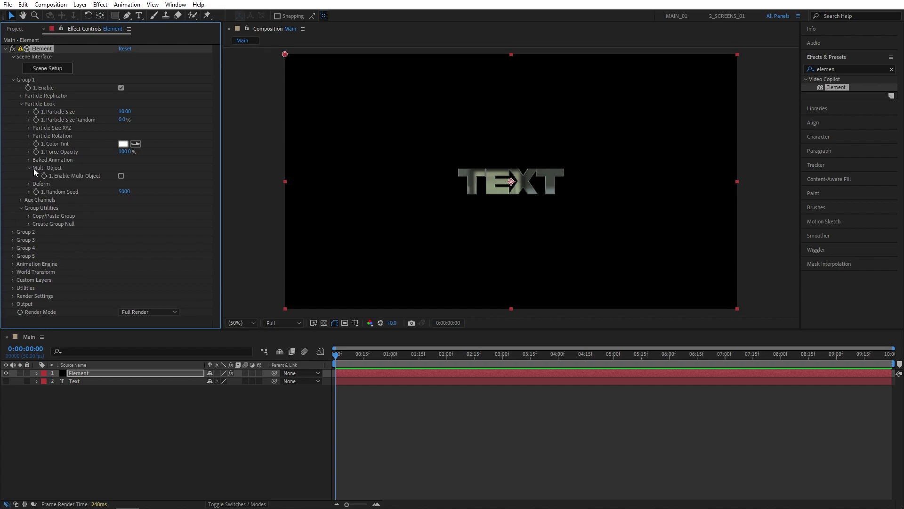
{"action": "left_click", "coordinate": [121, 176]}
Set Particle Size to 15 to enlarge the chrome TEXT
{"action": "scroll", "coordinate": [216, 188], "scroll_direction": "down", "scroll_amount": 3}
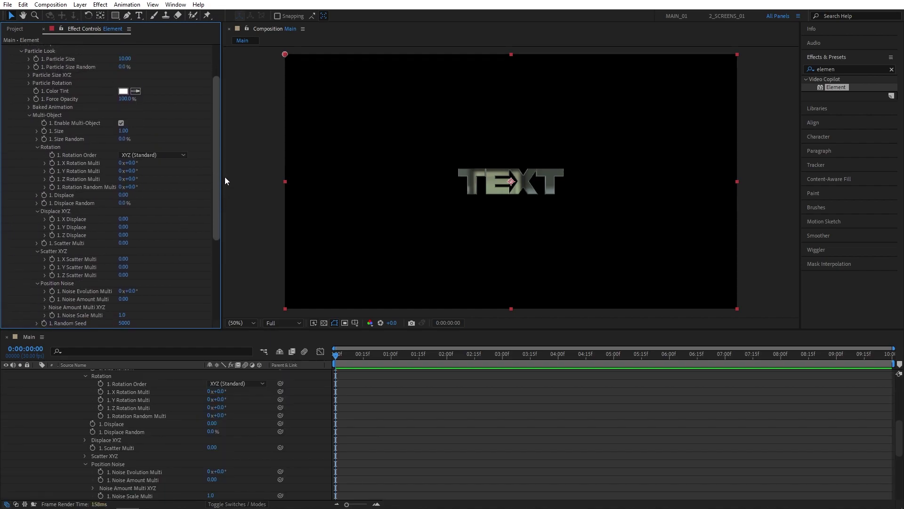
{"action": "scroll", "coordinate": [216, 162], "scroll_direction": "up", "scroll_amount": 3}
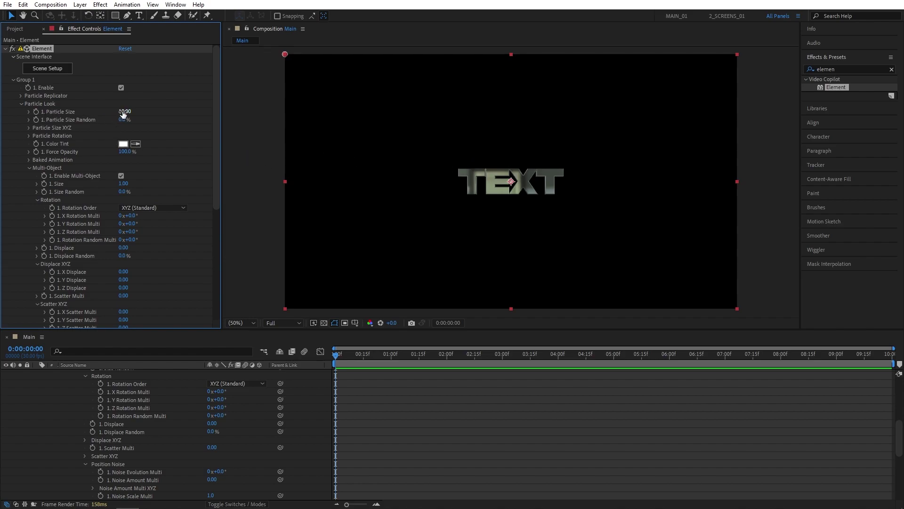
{"action": "left_click_drag", "start_coordinate": [127, 112], "coordinate": [147, 112]}
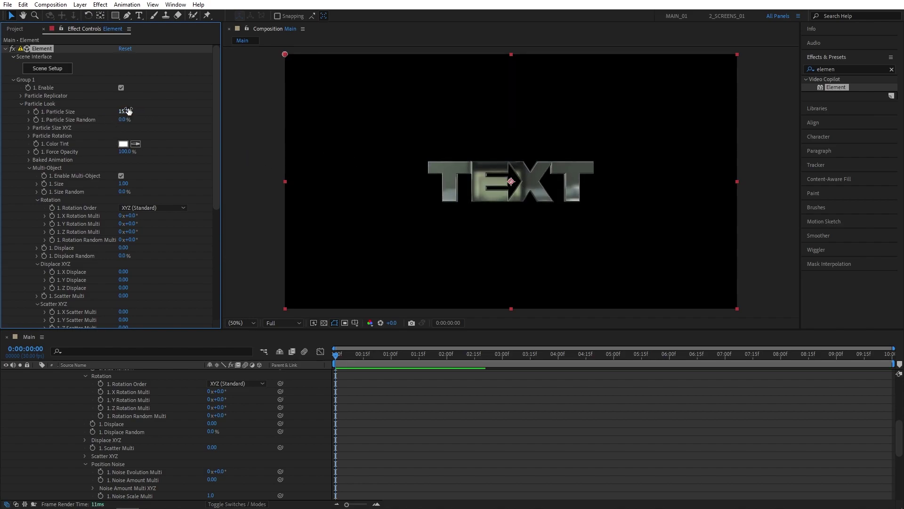
{"action": "left_click", "coordinate": [130, 109]}
{"action": "type", "text": "15"}
{"action": "left_click", "coordinate": [172, 121]}
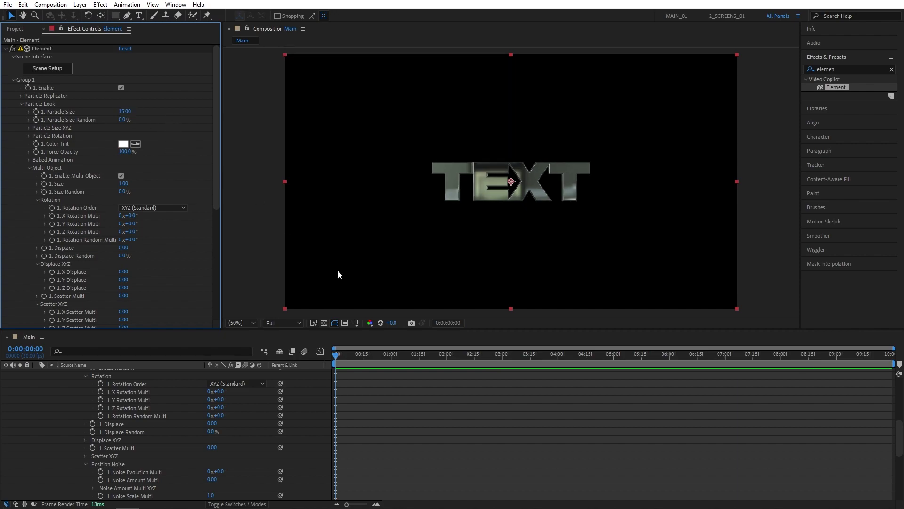
Keyframe Displace at 4.00 and Rotation Random Multi at 180° at the start
{"action": "scroll", "coordinate": [217, 210], "scroll_direction": "down", "scroll_amount": 3}
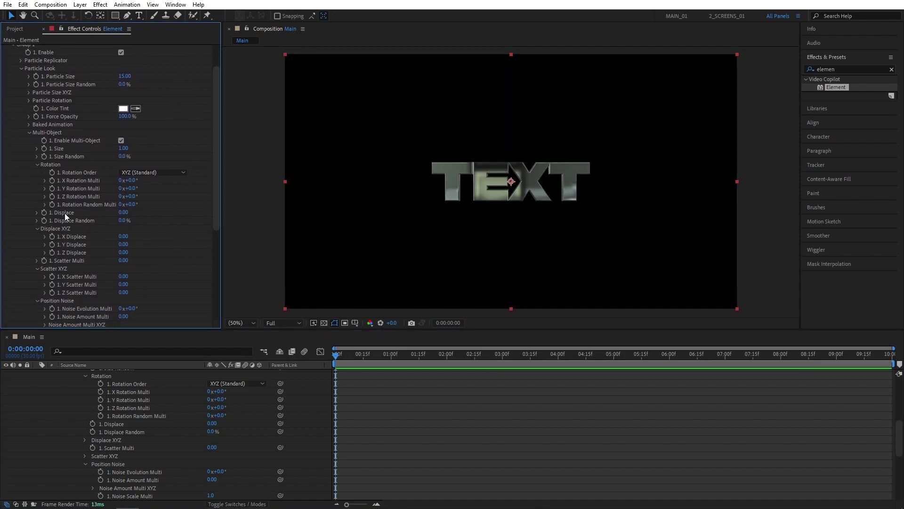
{"action": "left_click_drag", "start_coordinate": [131, 214], "coordinate": [231, 214]}
{"action": "left_click_drag", "start_coordinate": [124, 212], "coordinate": [163, 213]}
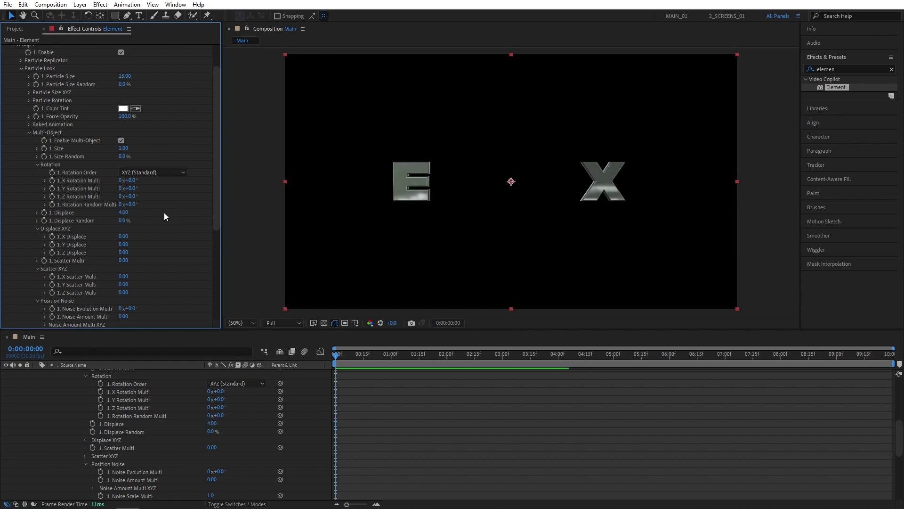
{"action": "left_click", "coordinate": [45, 213]}
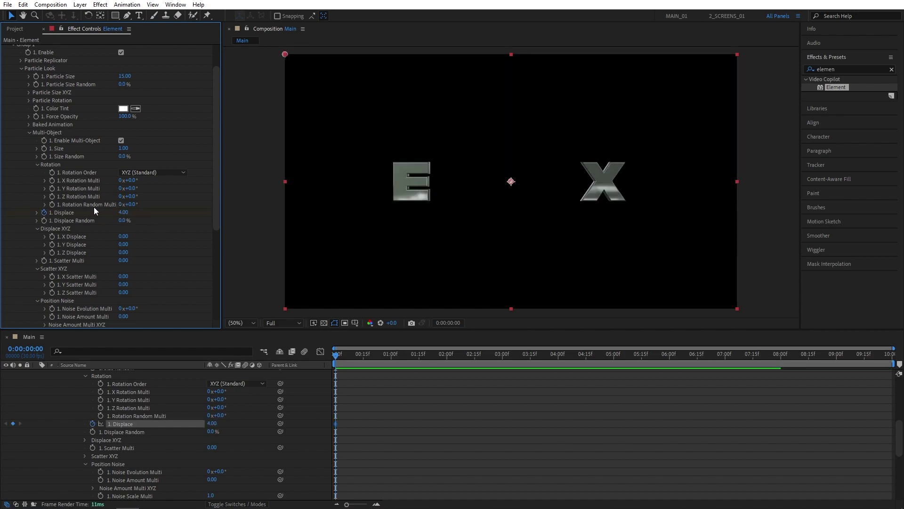
{"action": "left_click_drag", "start_coordinate": [131, 204], "coordinate": [141, 204]}
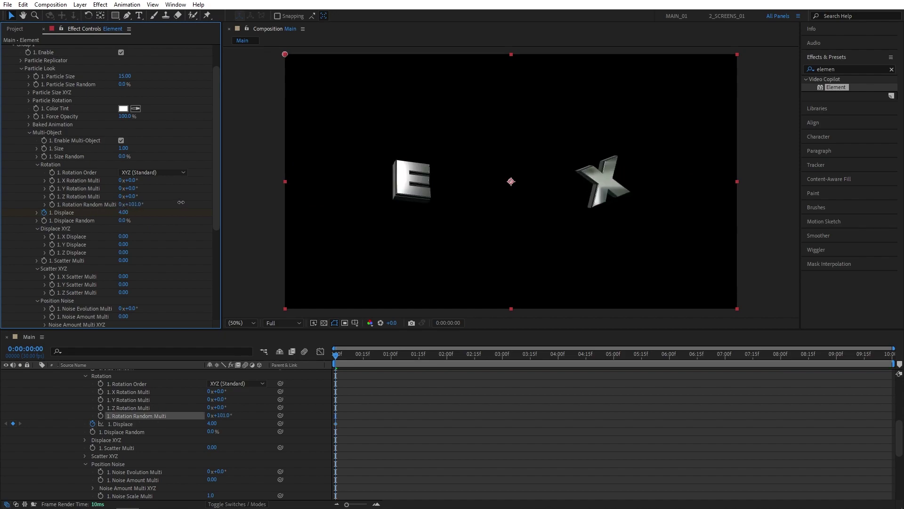
{"action": "left_click", "coordinate": [133, 204]}
{"action": "type", "text": "180"}
{"action": "key", "text": "Return"}
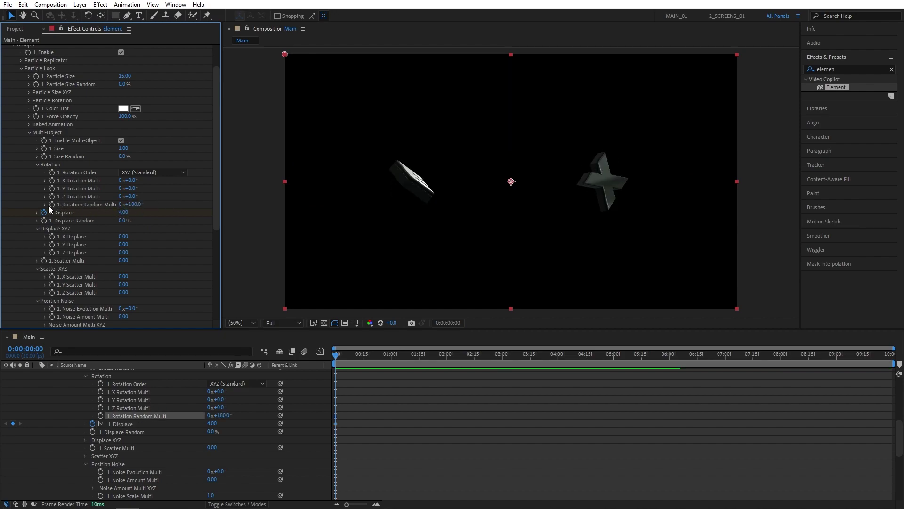
{"action": "left_click", "coordinate": [50, 205]}
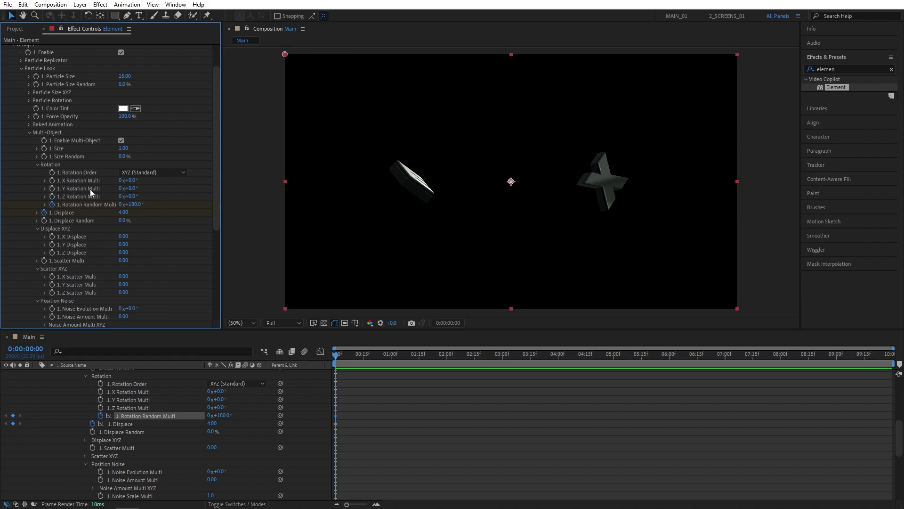
Keyframe Y Rotation Multi at 45°, then move the playhead to 2 seconds
{"action": "left_click_drag", "start_coordinate": [127, 188], "coordinate": [139, 187]}
{"action": "left_click", "coordinate": [131, 188]}
{"action": "type", "text": "45"}
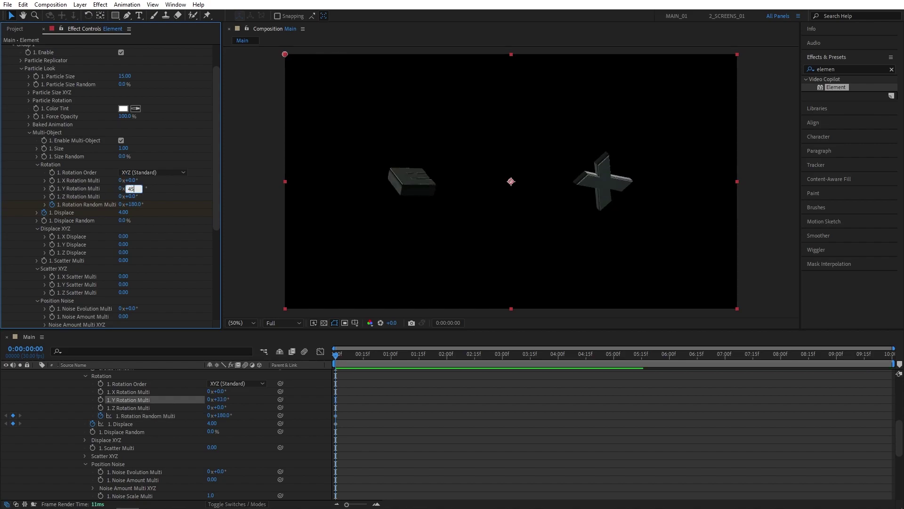
{"action": "key", "text": "Return"}
{"action": "left_click", "coordinate": [52, 188]}
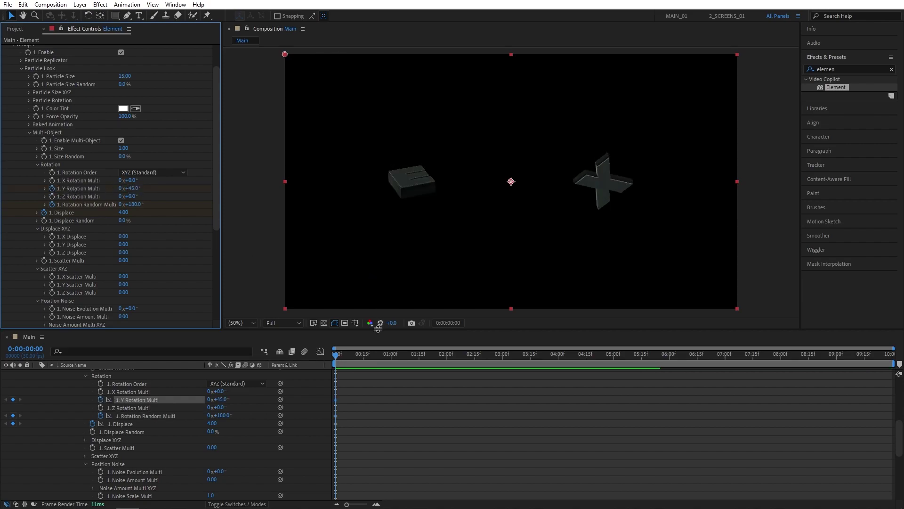
{"action": "left_click_drag", "start_coordinate": [335, 356], "coordinate": [335, 408]}
Show the animated properties and reset the effect values at 2 seconds to reassemble the letters
{"action": "key", "text": "u"}
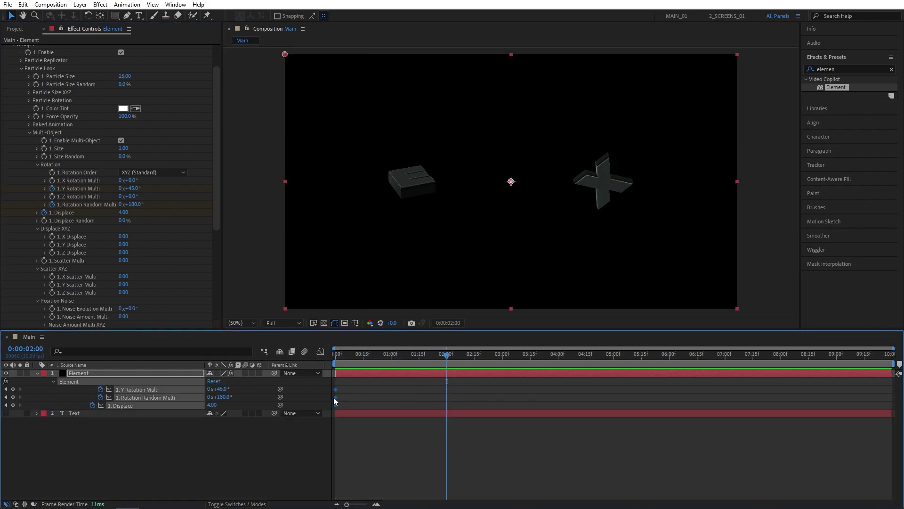
{"action": "right_click", "coordinate": [146, 388]}
{"action": "left_click", "coordinate": [190, 329]}
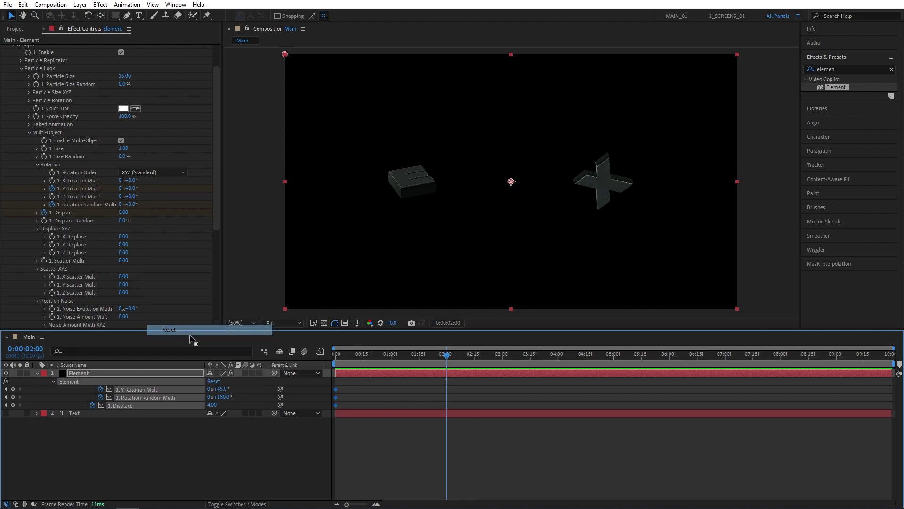
{"action": "left_click", "coordinate": [256, 438]}
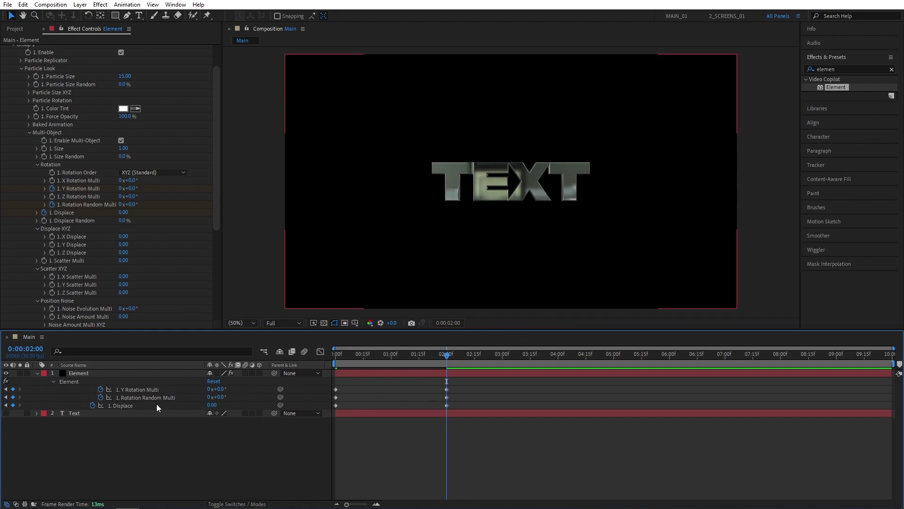
At 2 seconds, set Displace to 0.10 and Rotation Random Multi to 25°
{"action": "left_click_drag", "start_coordinate": [213, 405], "coordinate": [258, 401]}
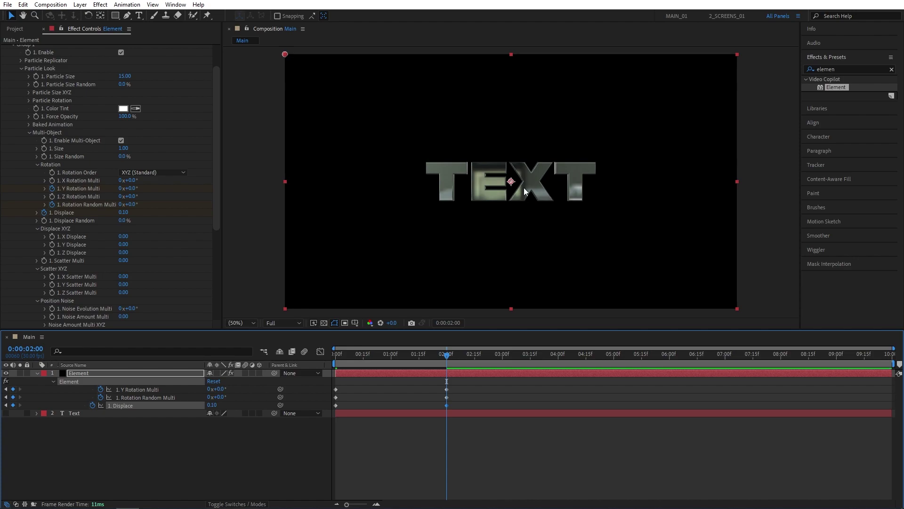
{"action": "left_click", "coordinate": [286, 460]}
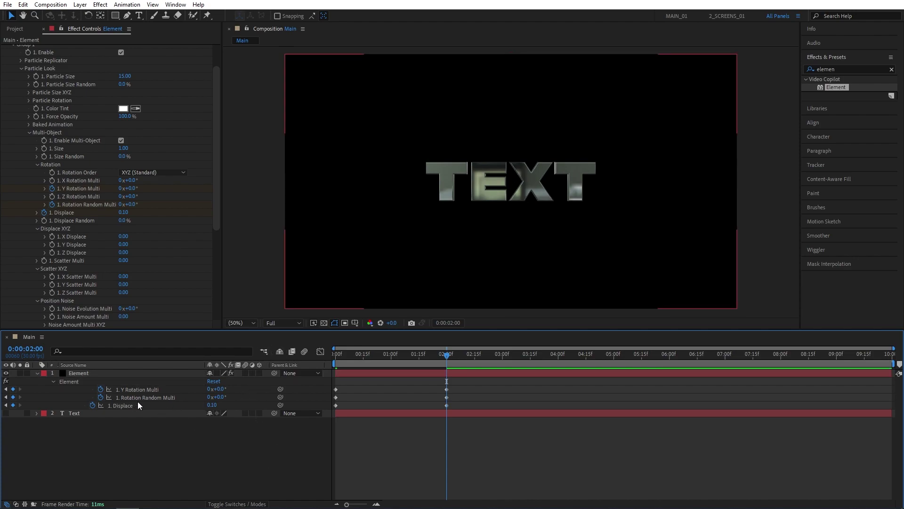
{"action": "left_click_drag", "start_coordinate": [218, 399], "coordinate": [248, 401]}
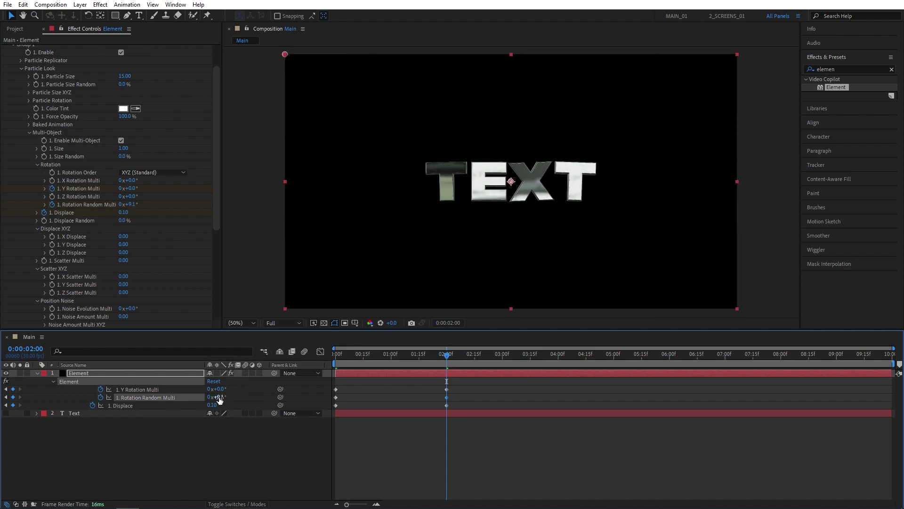
{"action": "left_click", "coordinate": [219, 397]}
{"action": "type", "text": "25"}
{"action": "key", "text": "Return"}
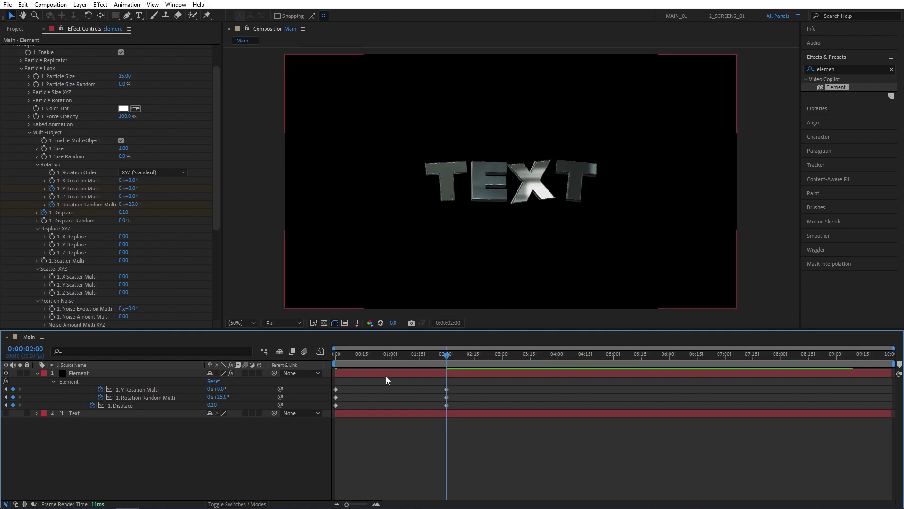
{"action": "left_click_drag", "start_coordinate": [450, 359], "coordinate": [440, 361]}
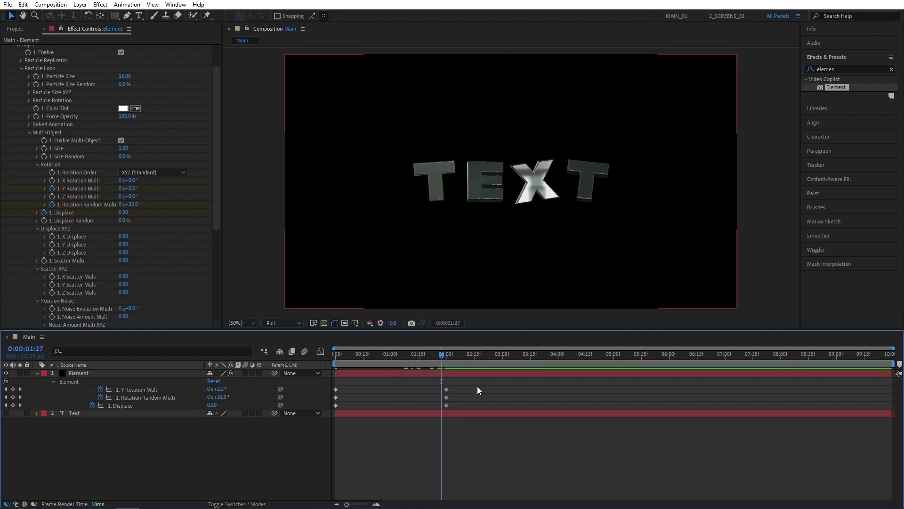
Apply Easy Ease to all the Displace and rotation keyframes
{"action": "left_click_drag", "start_coordinate": [496, 383], "coordinate": [332, 409]}
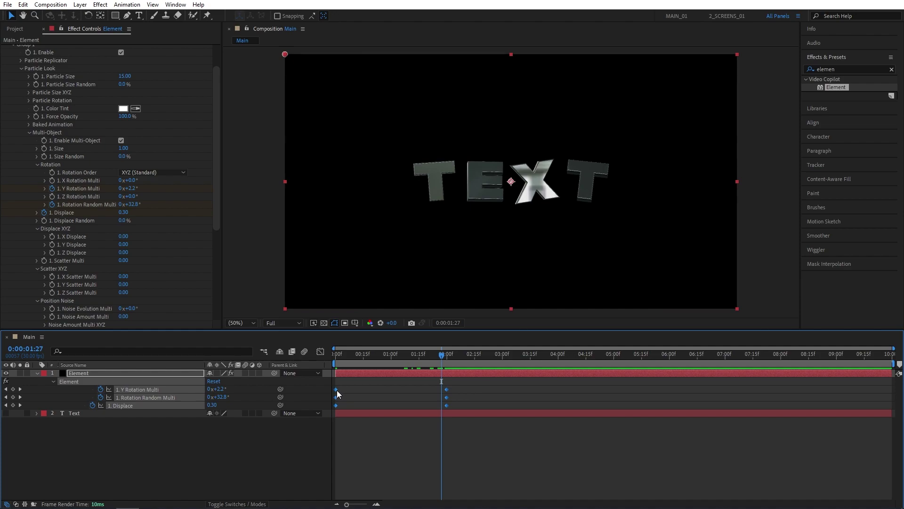
{"action": "right_click", "coordinate": [337, 390]}
{"action": "mouse_move", "coordinate": [417, 386]}
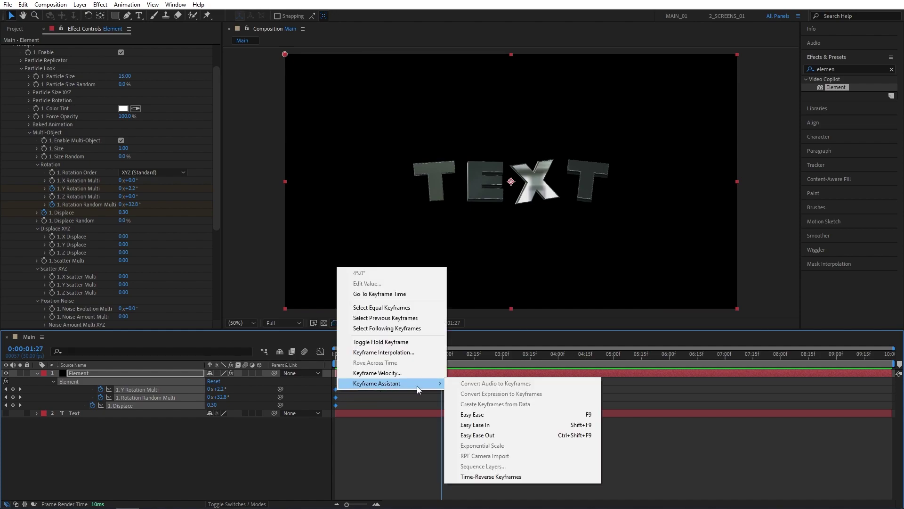
{"action": "left_click", "coordinate": [536, 416]}
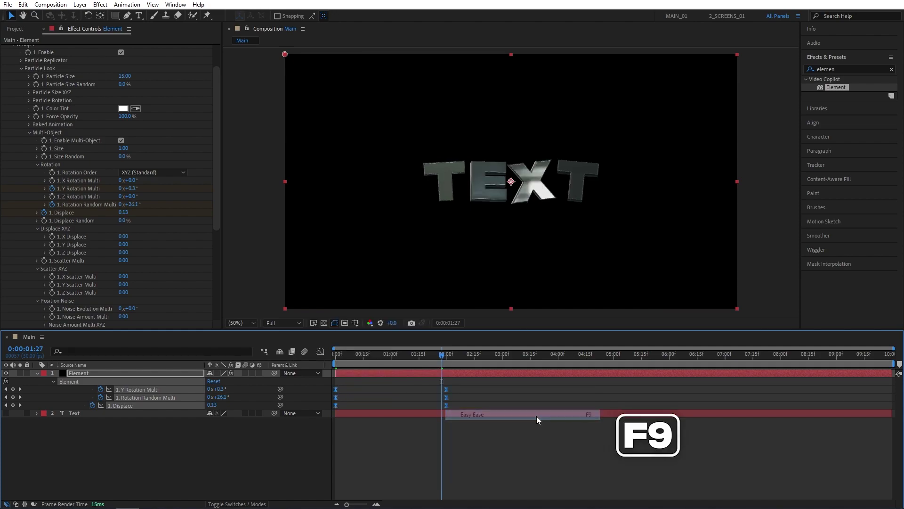
In the Graph Editor's speed graph, lengthen the keyframes' ease influence
{"action": "left_click", "coordinate": [318, 354]}
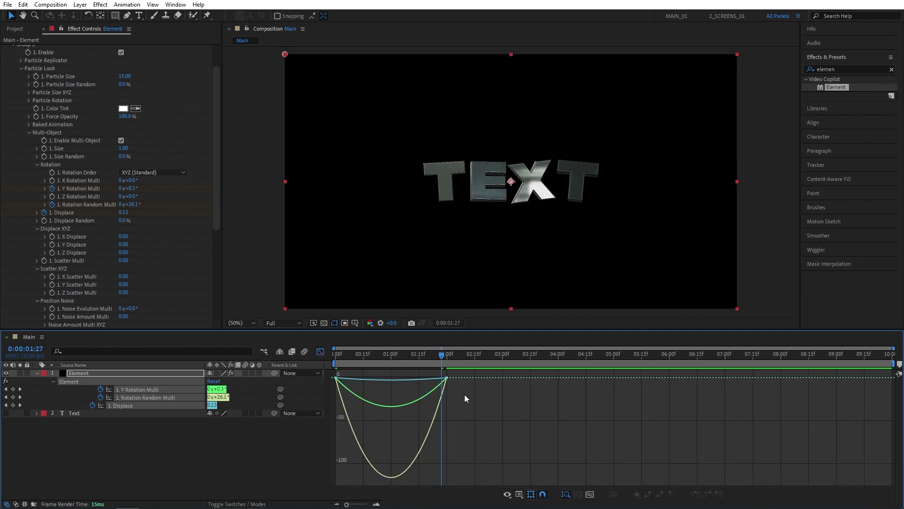
{"action": "right_click", "coordinate": [476, 396]}
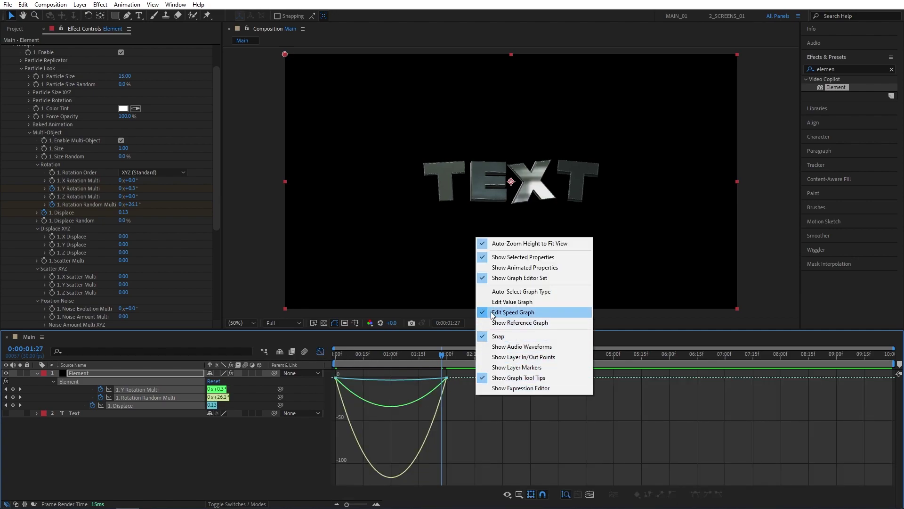
{"action": "left_click", "coordinate": [522, 312]}
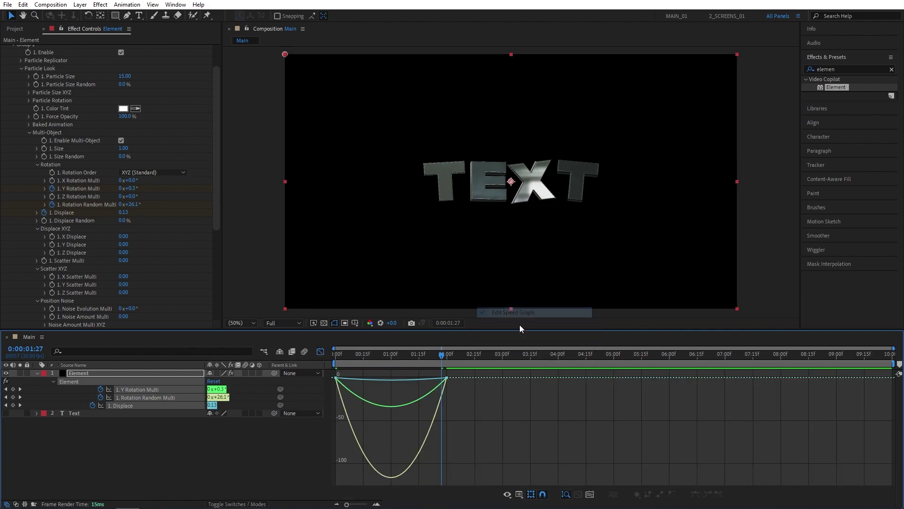
{"action": "left_click", "coordinate": [336, 379]}
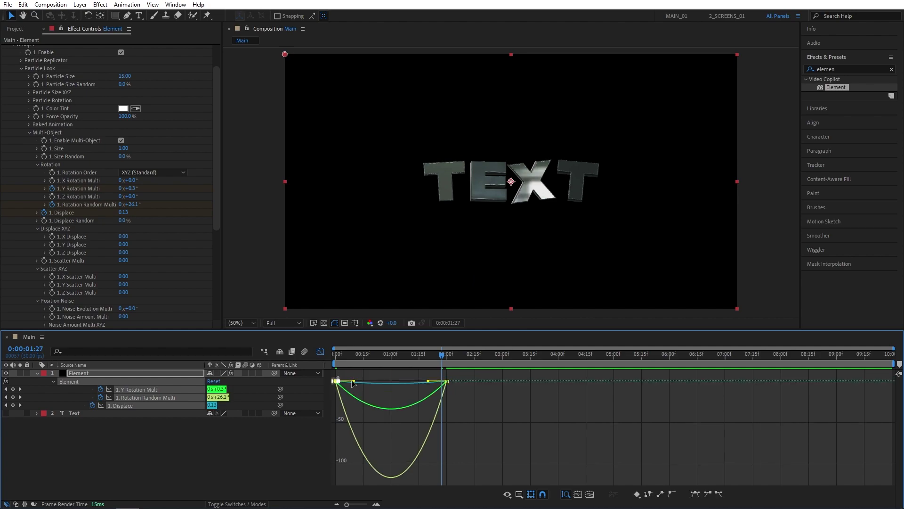
{"action": "mouse_move", "coordinate": [353, 382]}
{"action": "left_mouse_down"}
{"action": "mouse_move", "coordinate": [339, 381]}
{"action": "mouse_move", "coordinate": [445, 381]}
{"action": "mouse_move", "coordinate": [341, 381]}
{"action": "left_mouse_up"}
{"action": "left_click", "coordinate": [446, 380]}
Return to the keyframe timeline and preview the eased fly-in from the start
{"action": "key", "text": "shift+F3"}
{"action": "key", "text": "Home"}
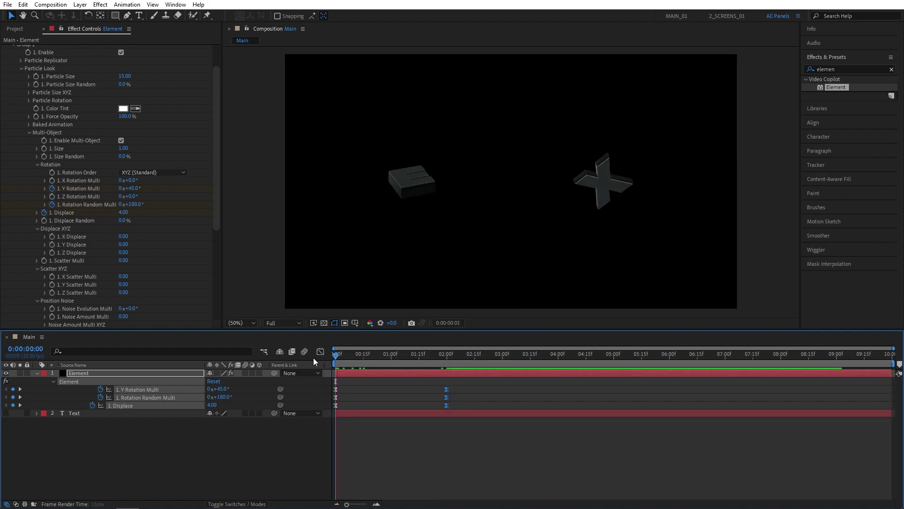
{"action": "key", "text": "space"}
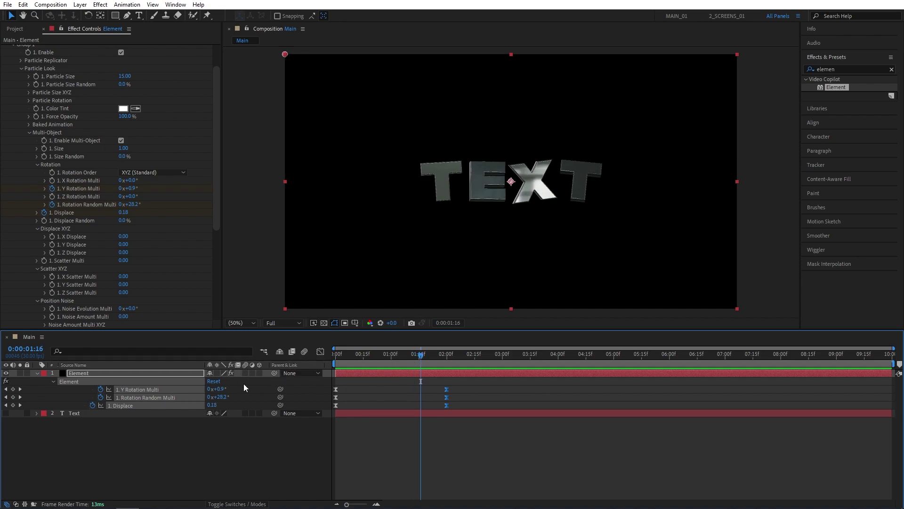
Enable motion blur on the Element layer and preview the letters assembling
{"action": "left_click", "coordinate": [253, 504]}
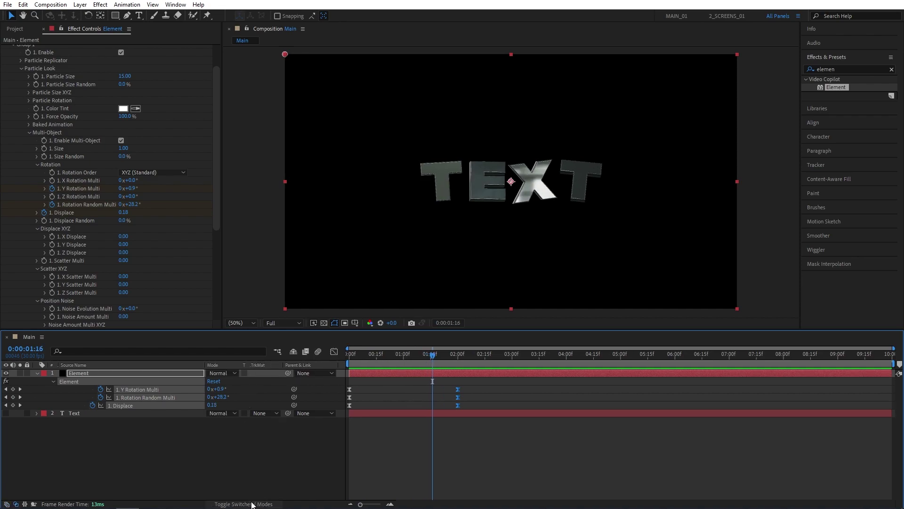
{"action": "left_click", "coordinate": [252, 504]}
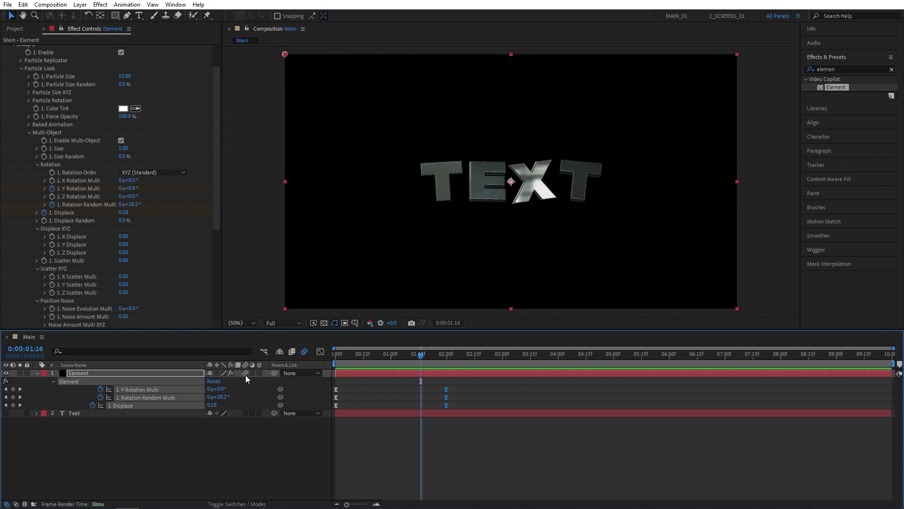
{"action": "left_click", "coordinate": [371, 356]}
{"action": "left_click_drag", "start_coordinate": [369, 356], "coordinate": [304, 360]}
{"action": "key", "text": "space"}
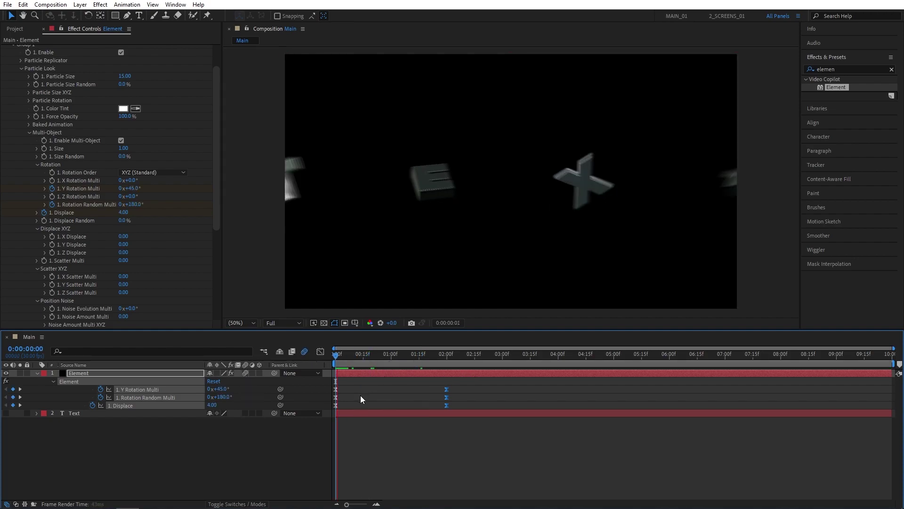
{"action": "left_click_drag", "start_coordinate": [428, 353], "coordinate": [436, 342]}
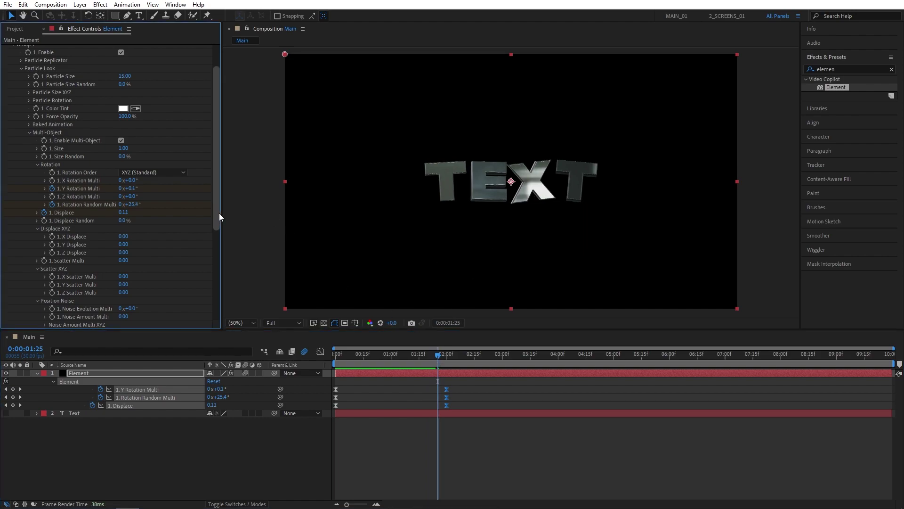
{"action": "left_click_drag", "start_coordinate": [217, 213], "coordinate": [218, 193]}
Raise Particle Replicator Position Y to 854.0 so the TEXT sits lower in frame
{"action": "left_click", "coordinate": [21, 95]}
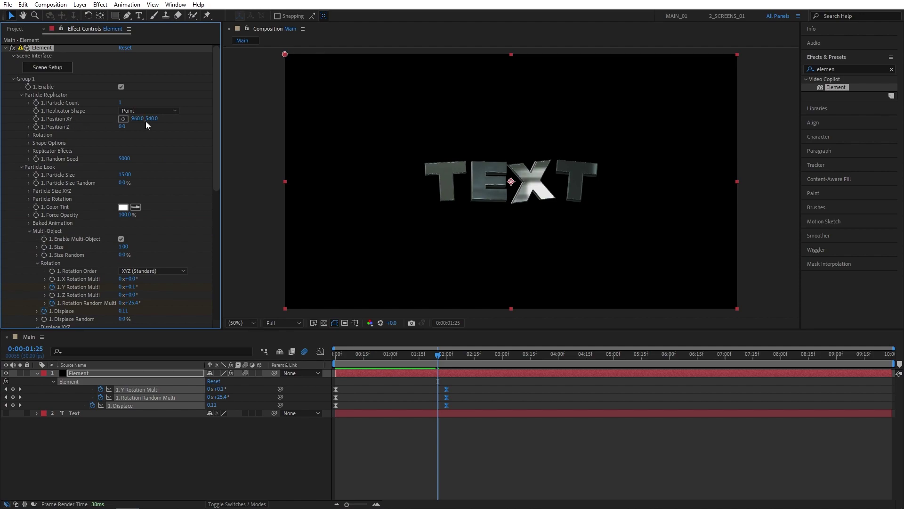
{"action": "left_click_drag", "start_coordinate": [146, 119], "coordinate": [283, 124]}
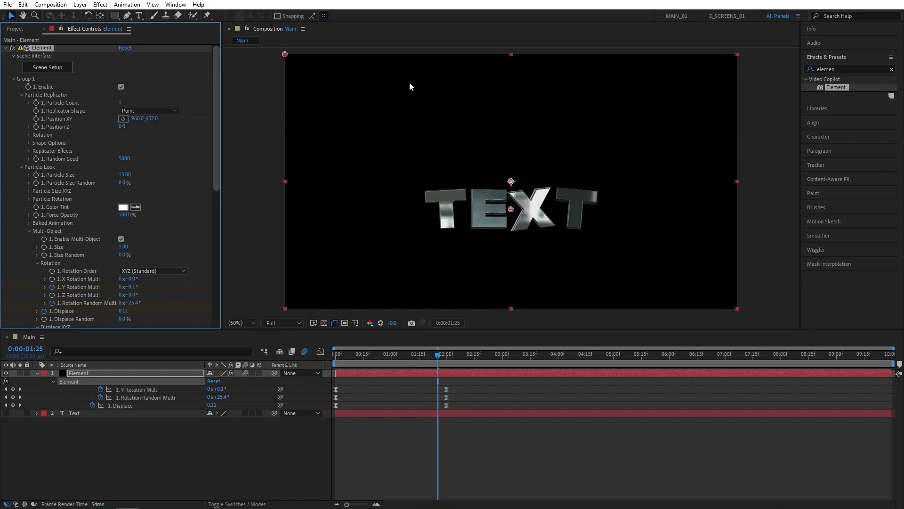
{"action": "left_click_drag", "start_coordinate": [151, 118], "coordinate": [244, 120]}
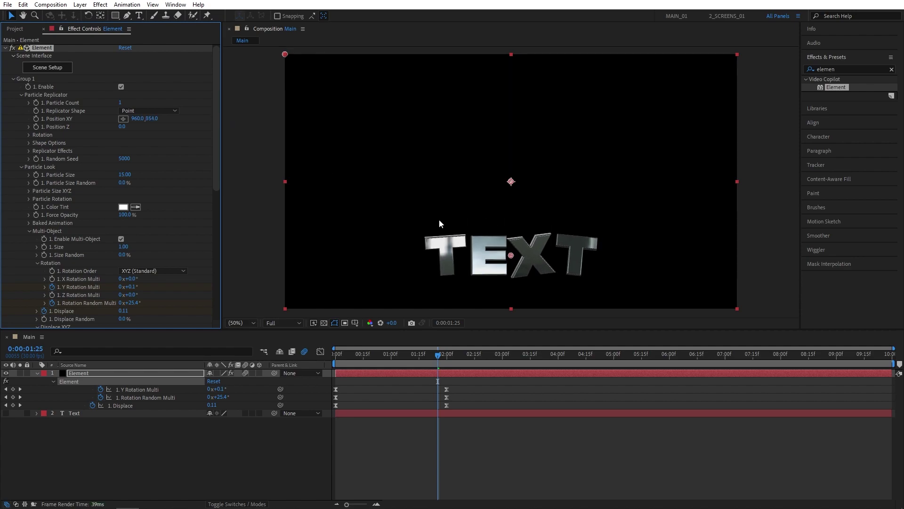
{"action": "left_click_drag", "start_coordinate": [440, 354], "coordinate": [335, 357]}
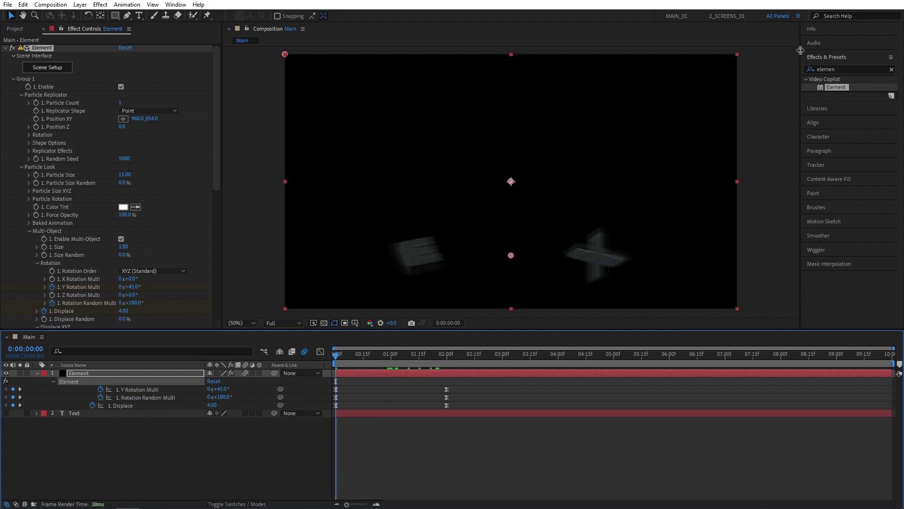
Apply the Curves effect from Effects & Presets to the Element layer and preview it
{"action": "left_click", "coordinate": [834, 69]}
{"action": "type", "text": "curv"}
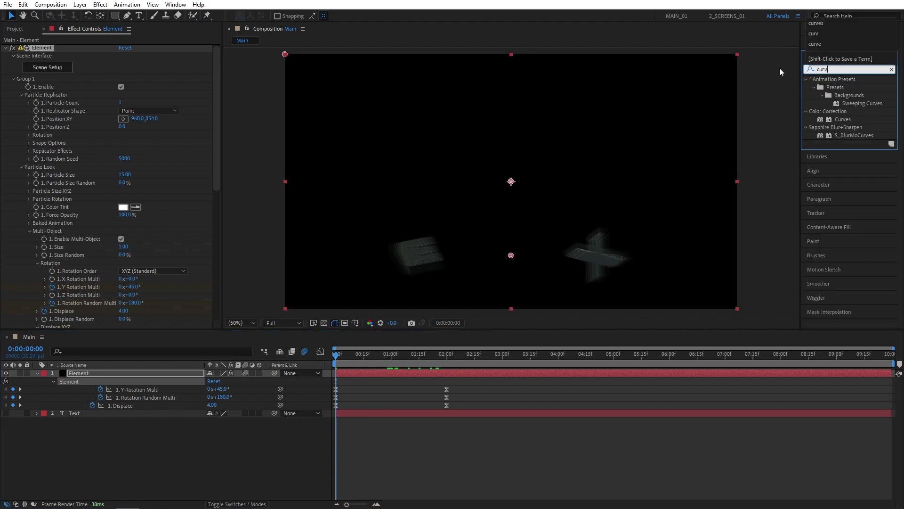
{"action": "type", "text": "es"}
{"action": "left_click_drag", "start_coordinate": [843, 119], "coordinate": [88, 374]}
{"action": "key", "text": "space"}
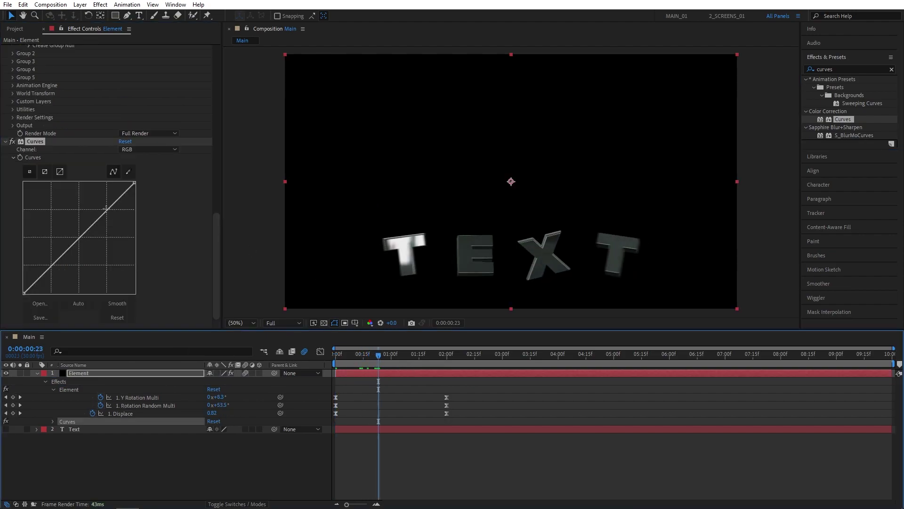
Bend the RGB curve for more contrast and raise the Blue channel to tint the TEXT blue
{"action": "left_click_drag", "start_coordinate": [107, 209], "coordinate": [100, 201]}
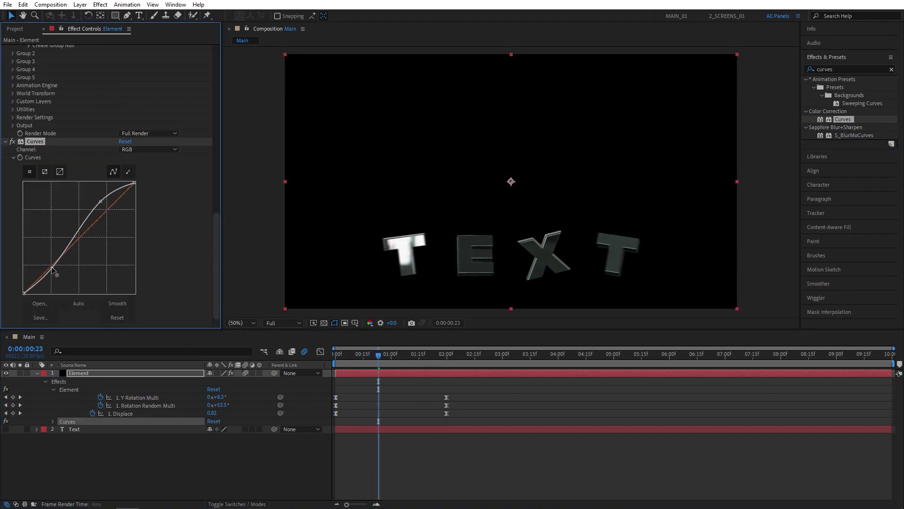
{"action": "left_click", "coordinate": [139, 150]}
{"action": "left_click", "coordinate": [134, 192]}
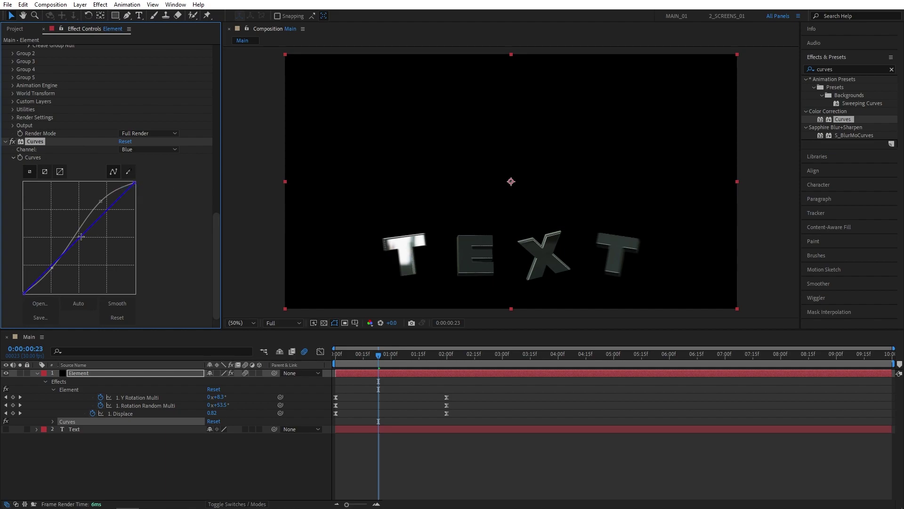
{"action": "left_click_drag", "start_coordinate": [78, 235], "coordinate": [75, 229]}
{"action": "key", "text": "space"}
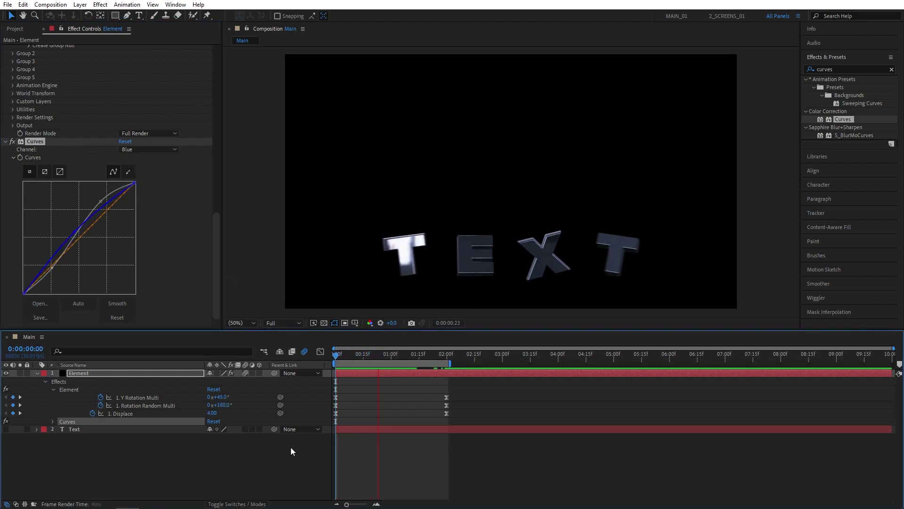